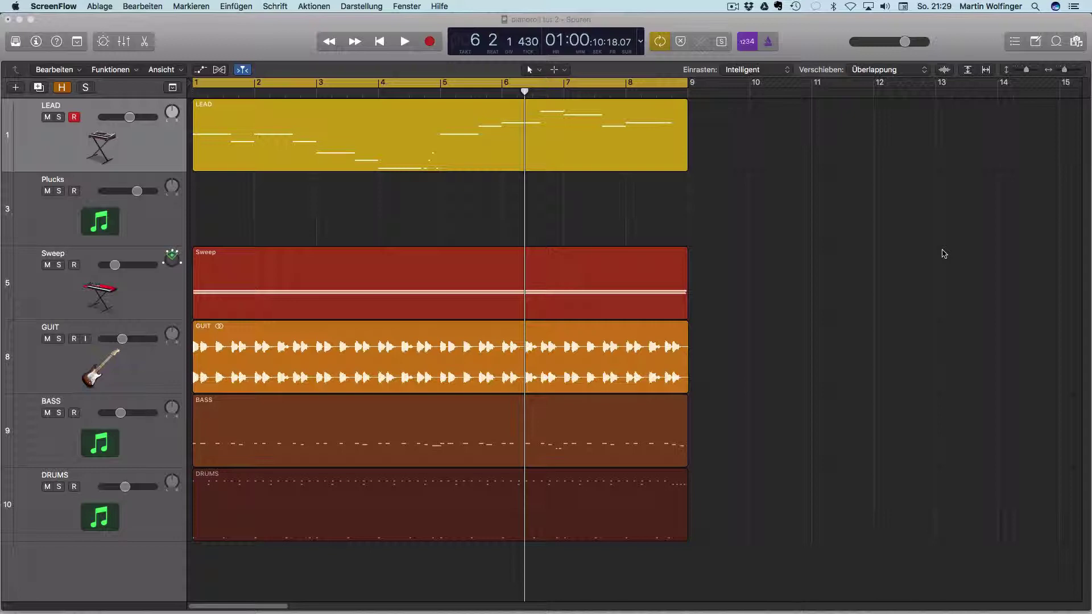
Step: Play the arrangement, and solo the LEAD track to listen to its melody from bar 1
click(733, 195)
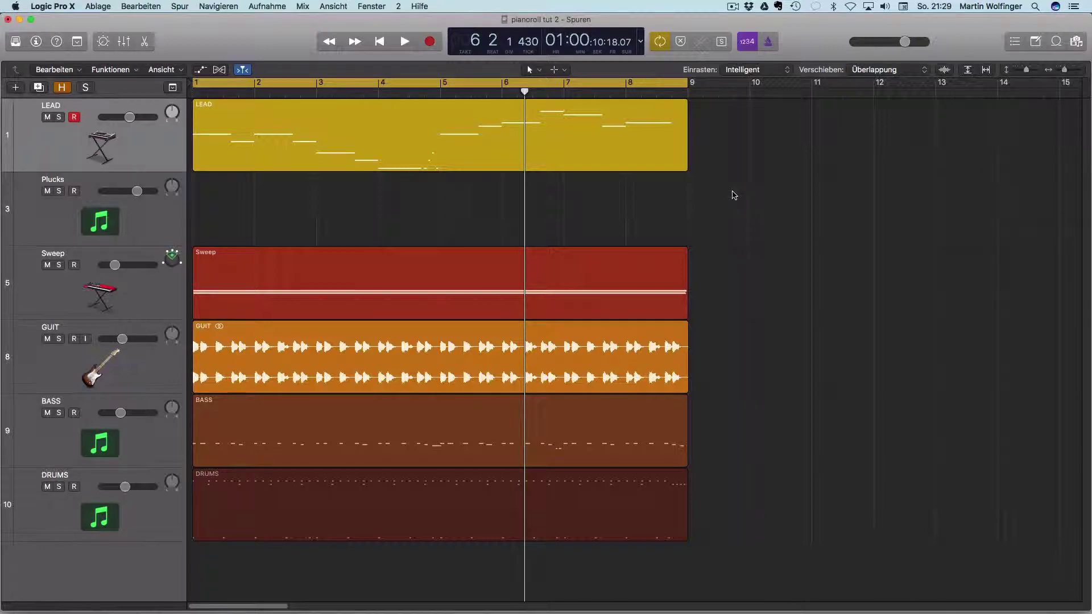
key(space)
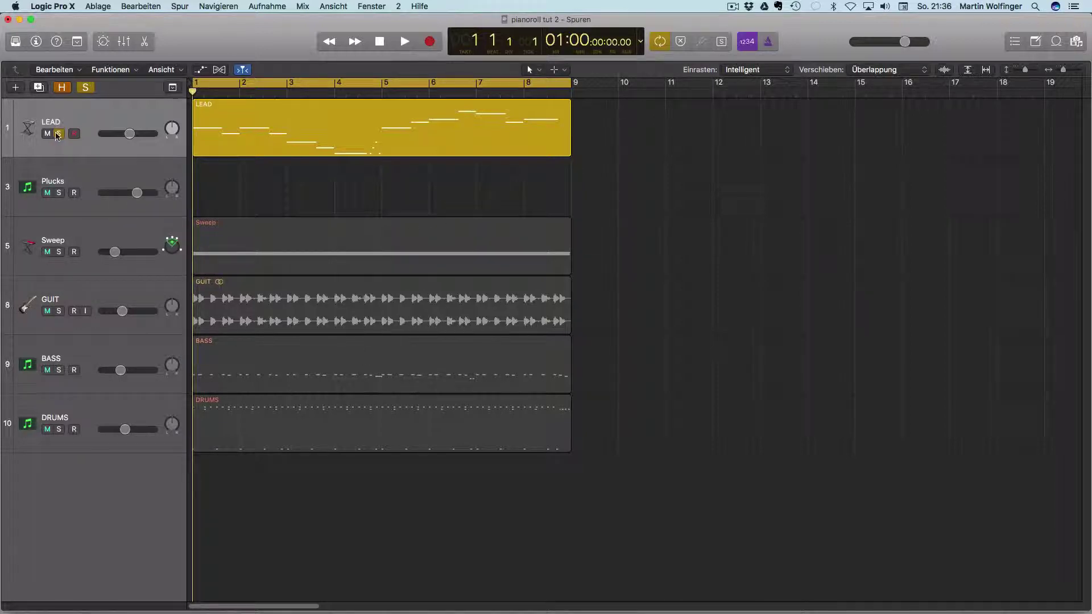
click(58, 134)
key(space)
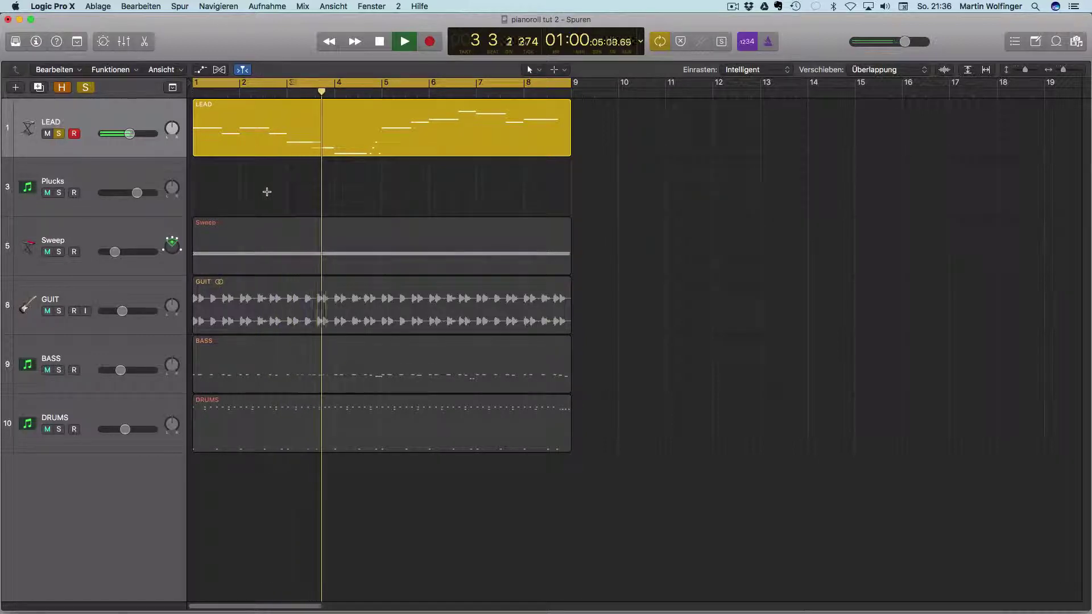
key(space)
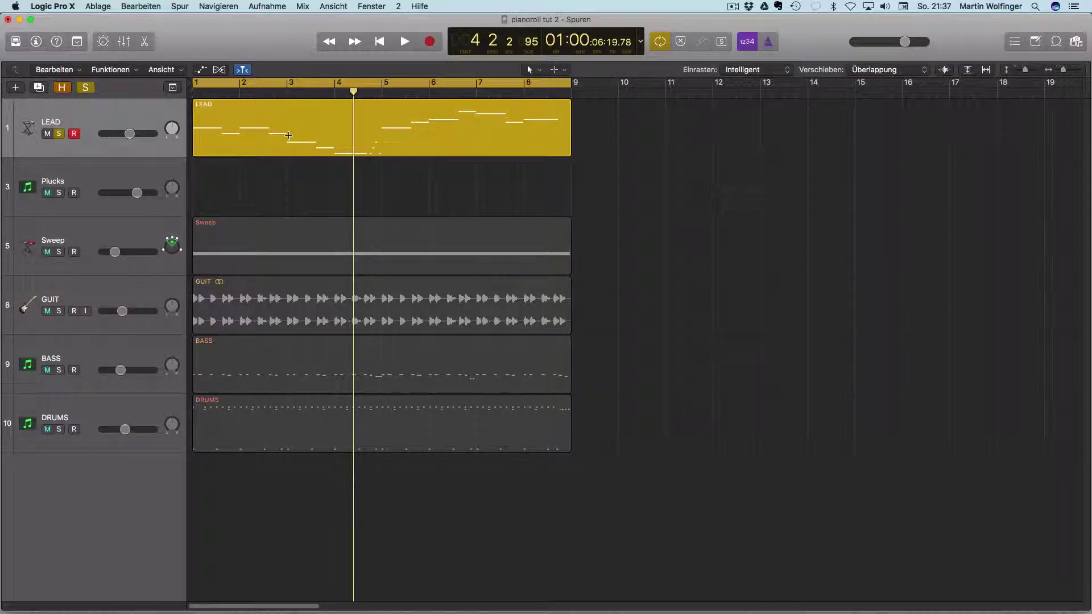
Step: Duplicate the LEAD track with its settings and copy the LEAD region onto the new track at bar 1
click(39, 87)
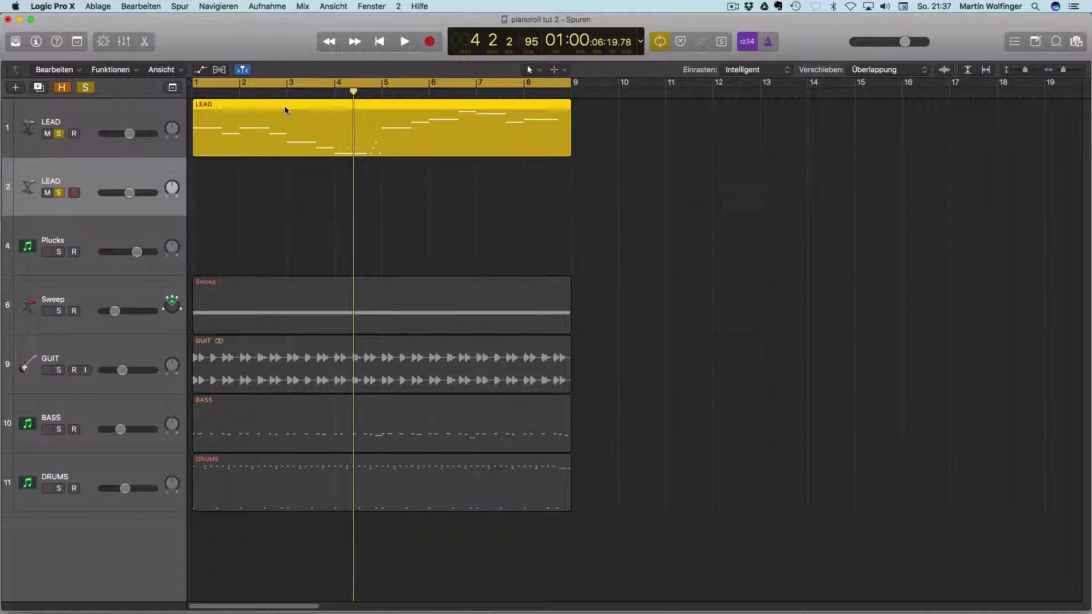
drag(284, 107, 286, 171)
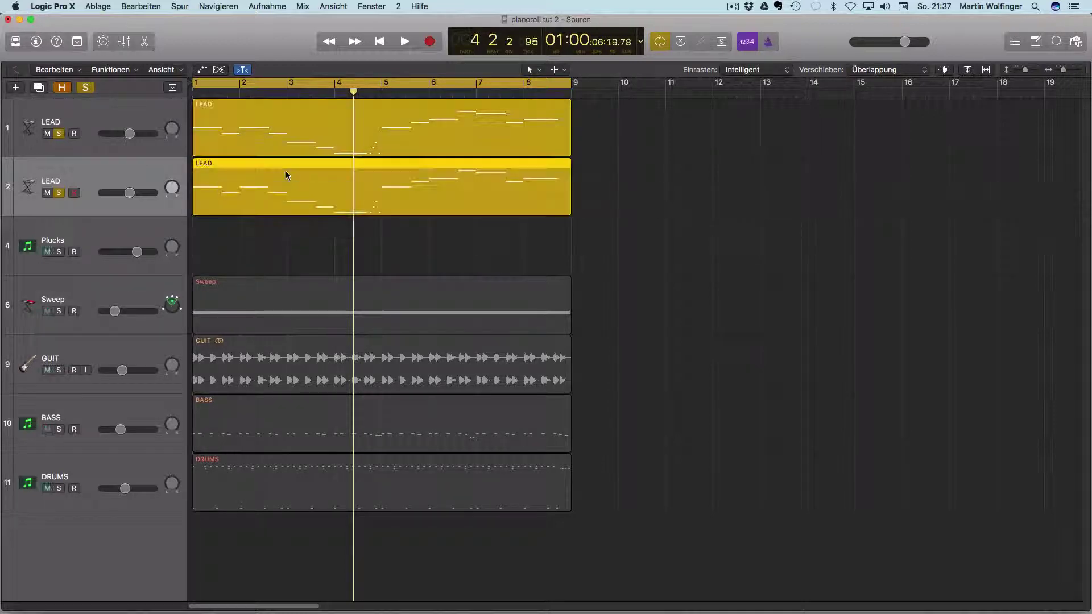
click(107, 125)
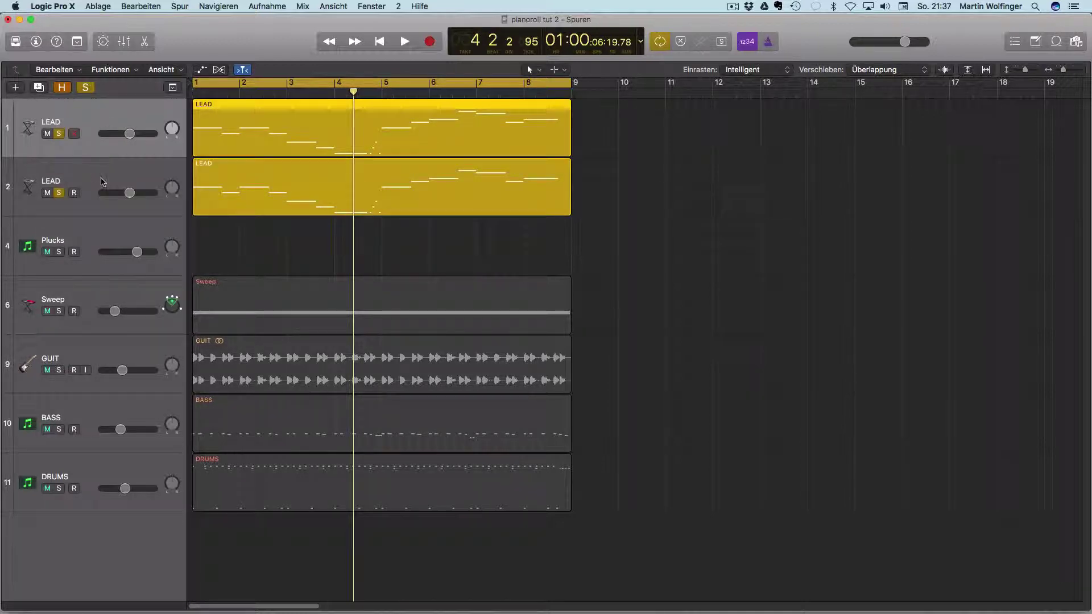
click(103, 182)
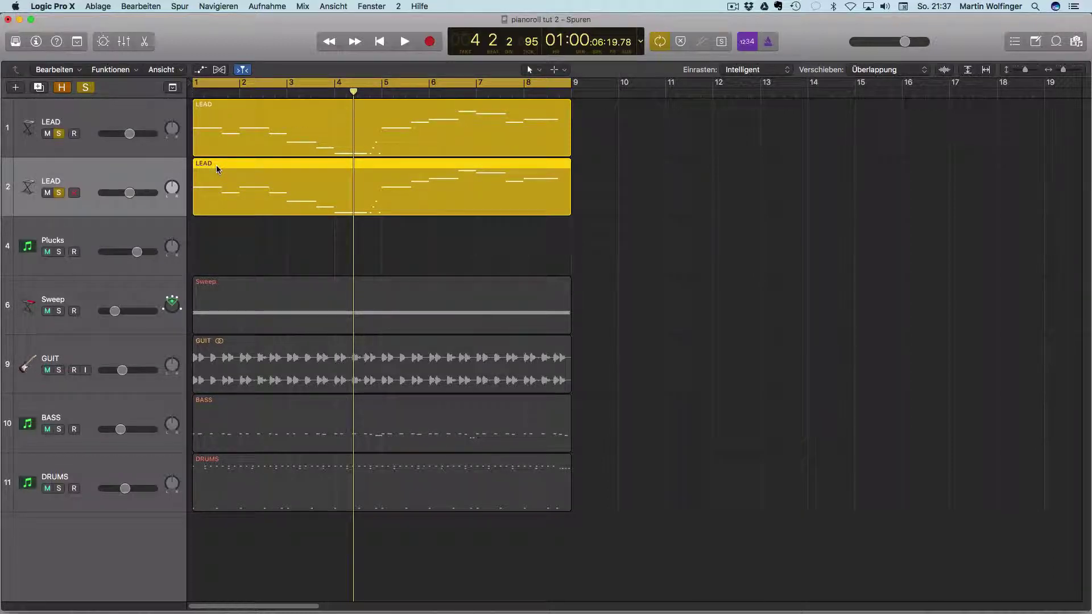
click(605, 177)
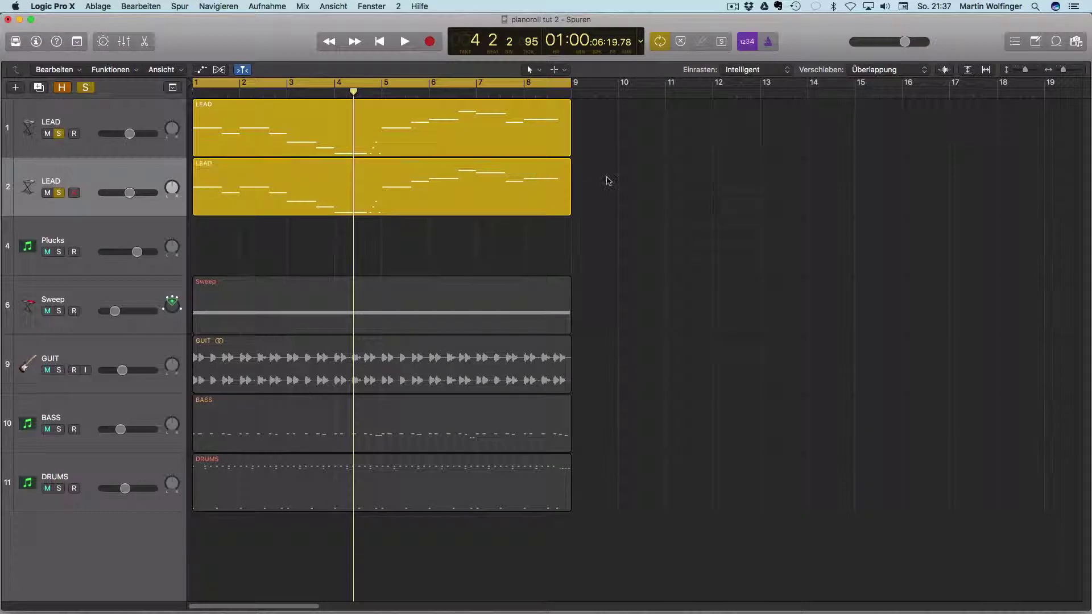
click(476, 174)
Step: Rename the duplicated track as LEAD 2
double_click(61, 180)
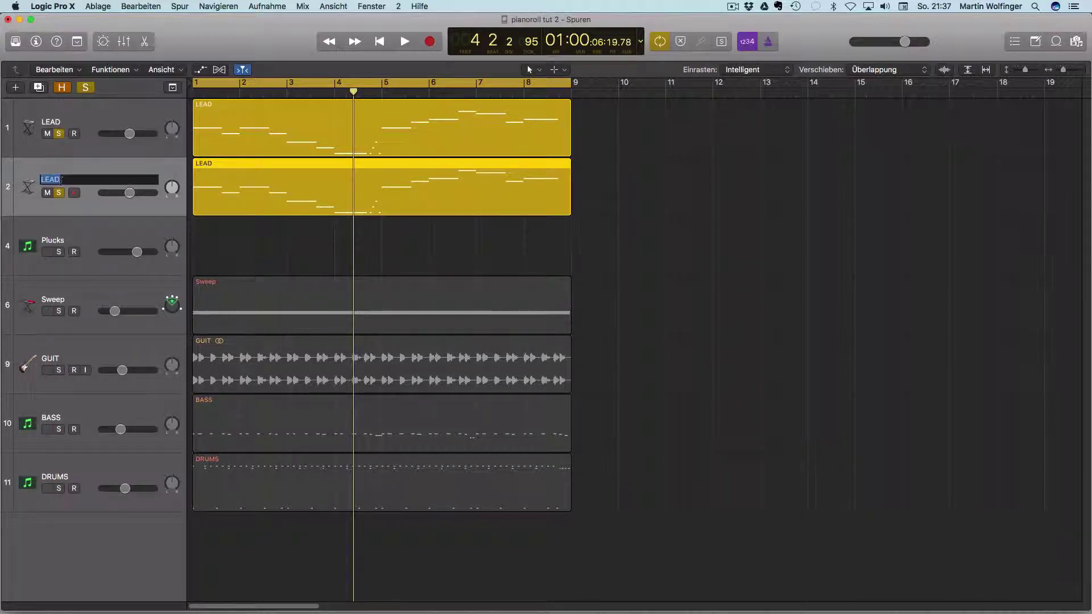
text(LE)
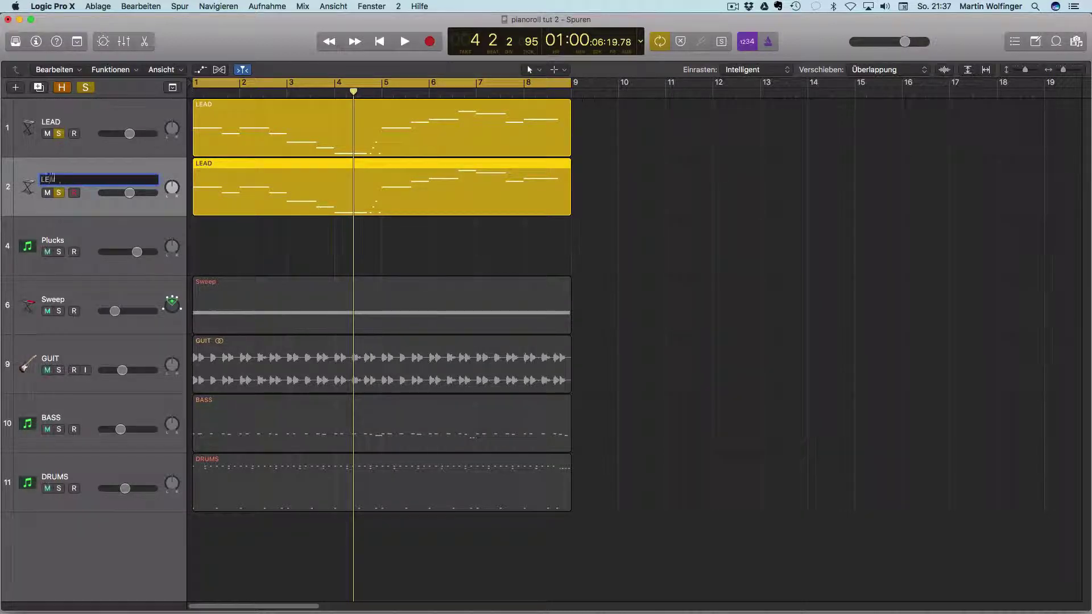
text(AD 2)
key(Return)
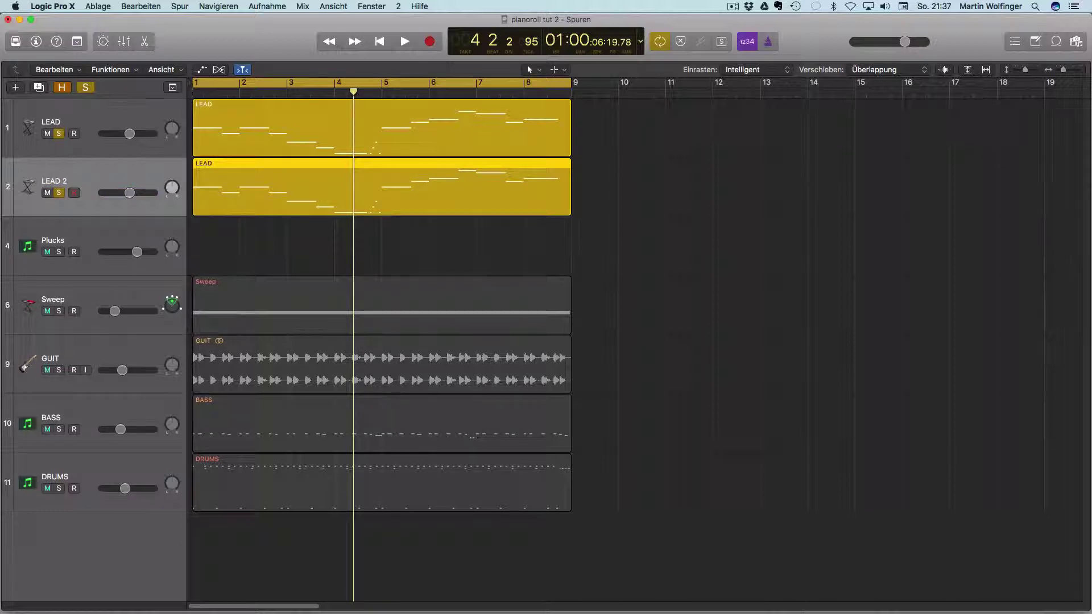
Step: Open the LEAD 2 track's region in the piano roll and transpose all its notes down so the first note sits on C5
double_click(380, 164)
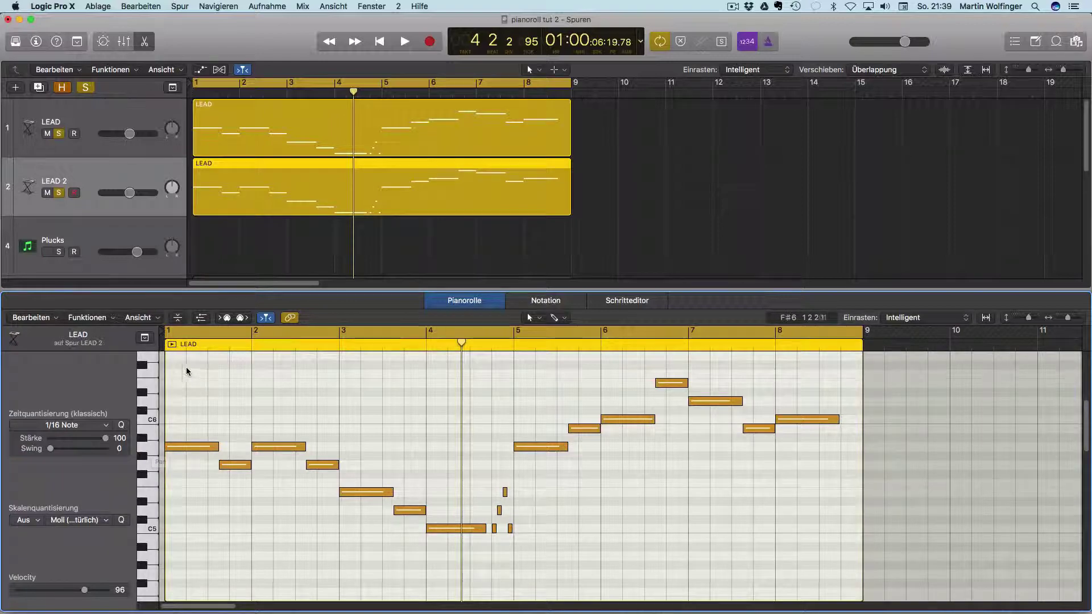
drag(177, 363, 833, 581)
scroll(342, 540, down, 3)
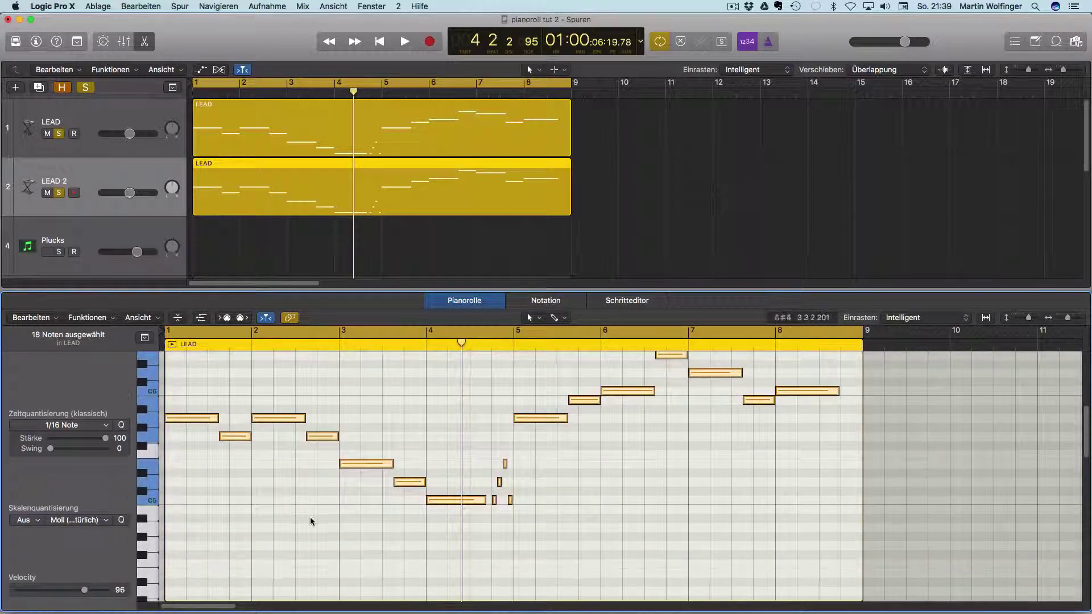
drag(198, 417, 198, 500)
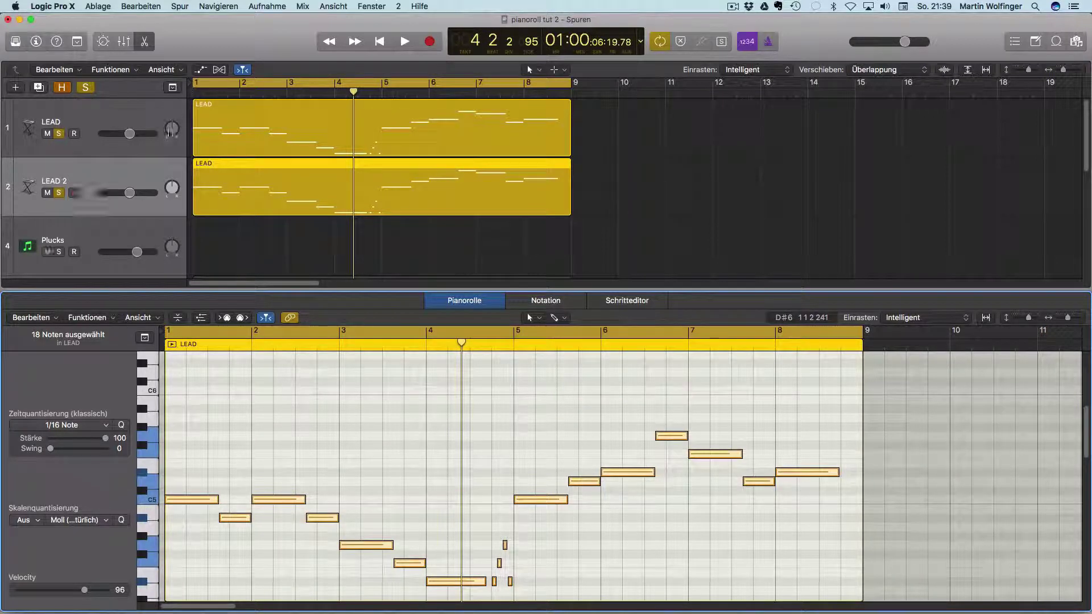
Step: Play both lead tracks together from bar 1 to hear the transposed second voice
click(193, 93)
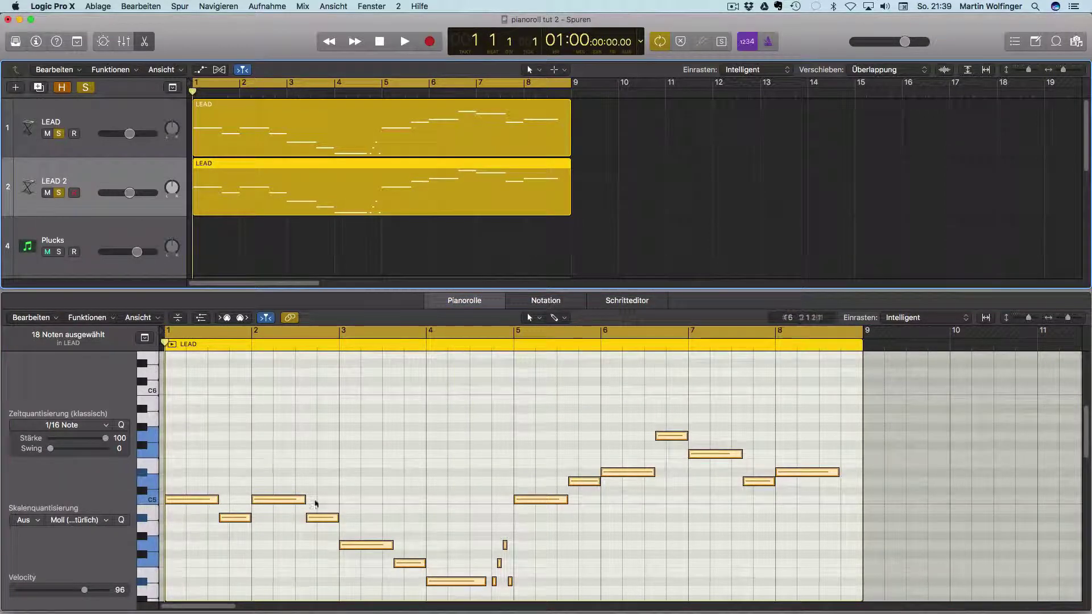
key(space)
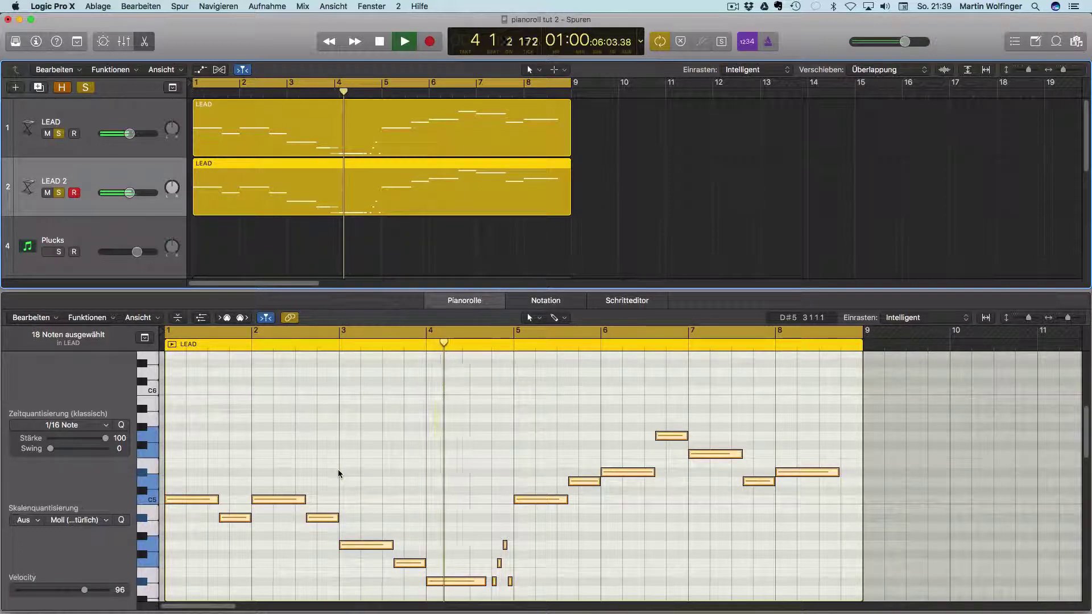
key(space)
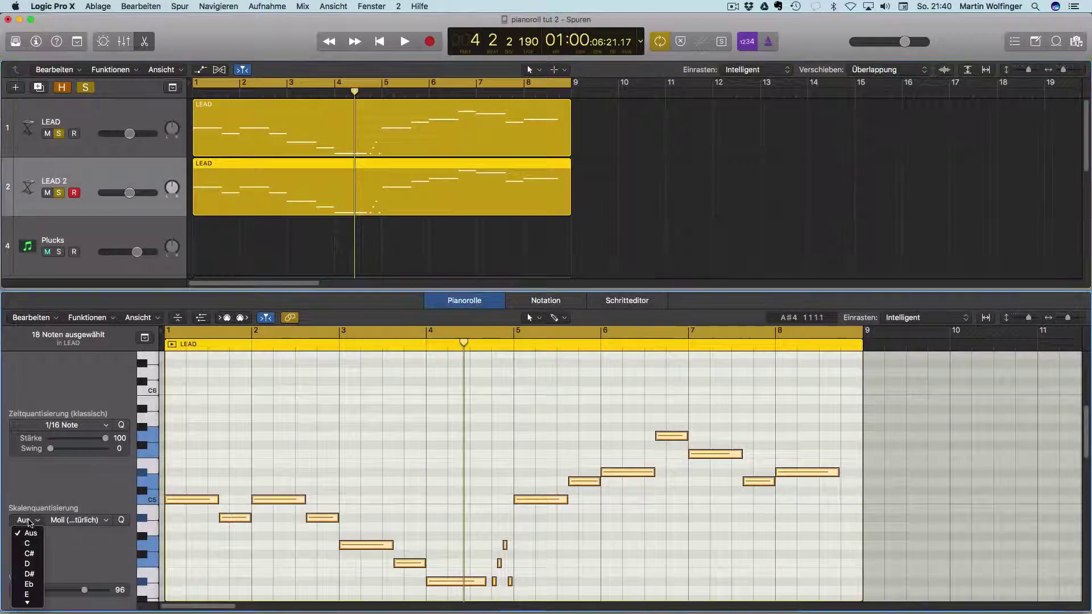
Step: Set the scale quantization of the selected notes to A Moll (Natürlich) and play both leads together
click(28, 521)
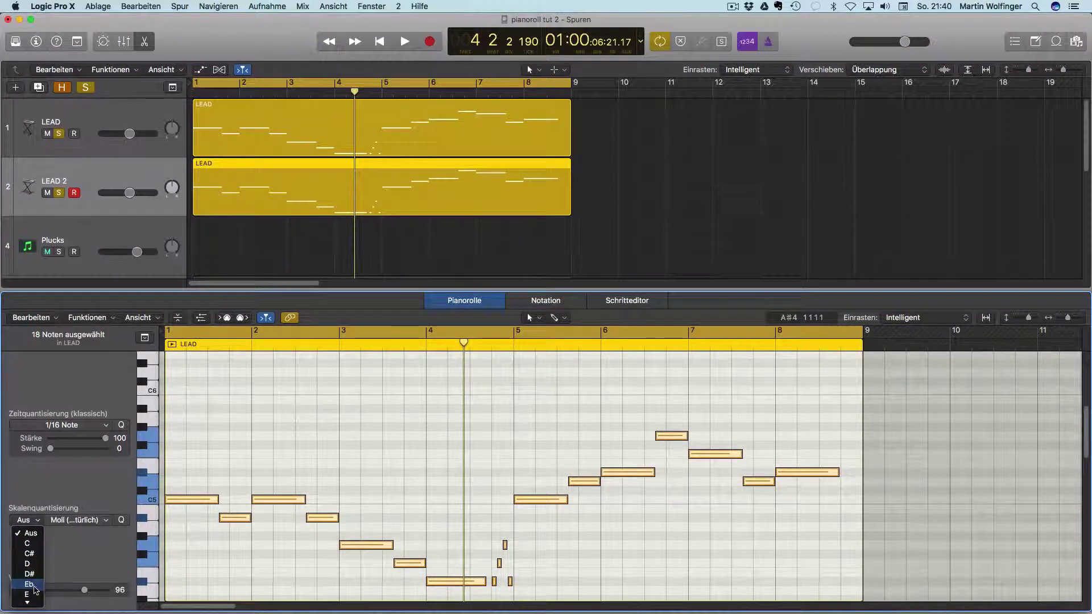
mouse_move(29, 602)
click(29, 571)
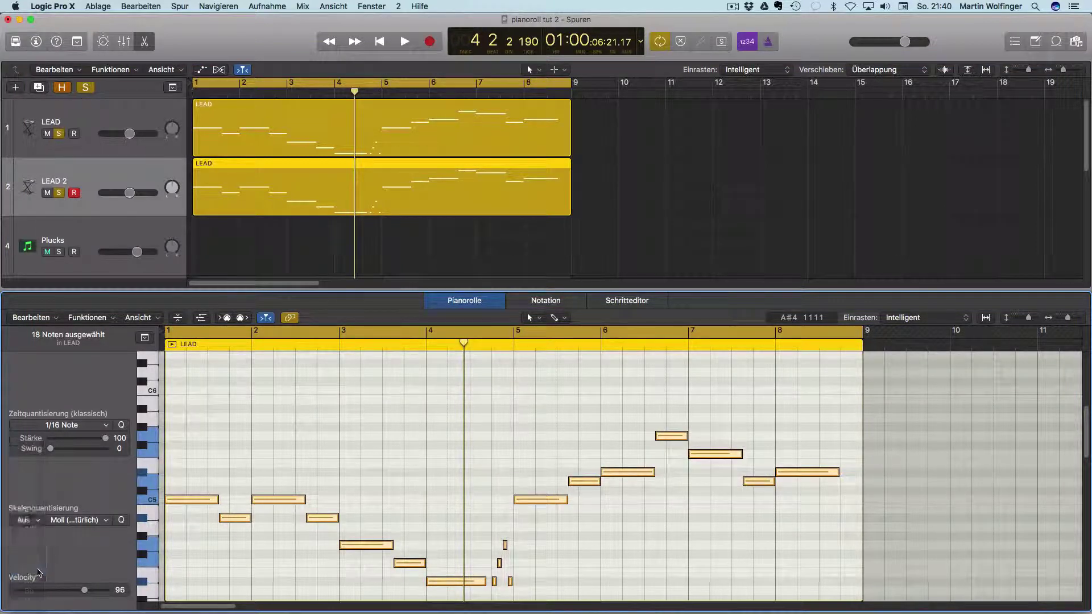
click(78, 519)
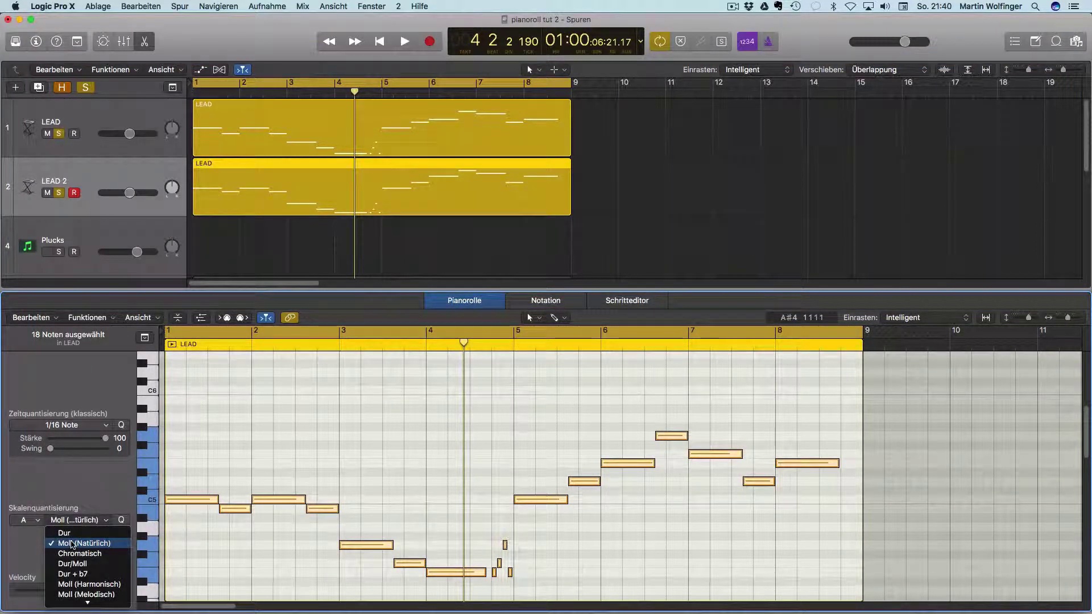
click(73, 544)
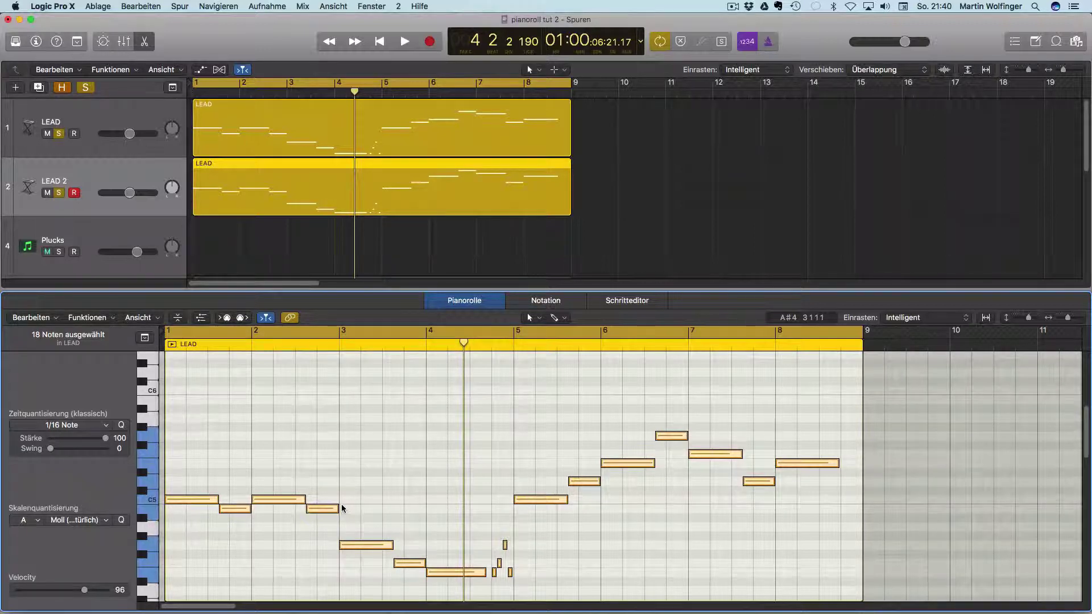
key(space)
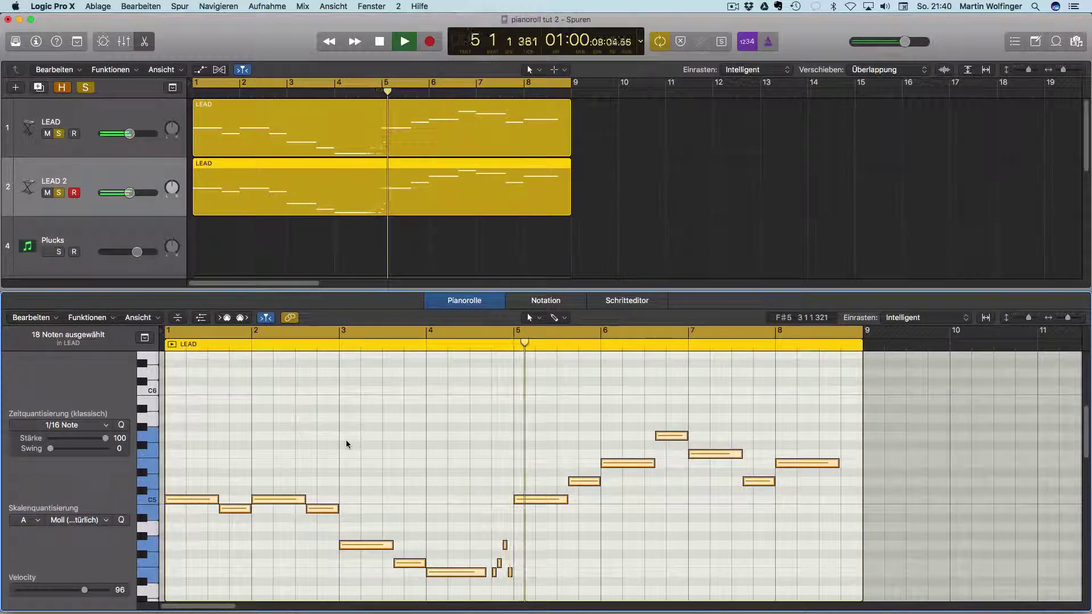
key(space)
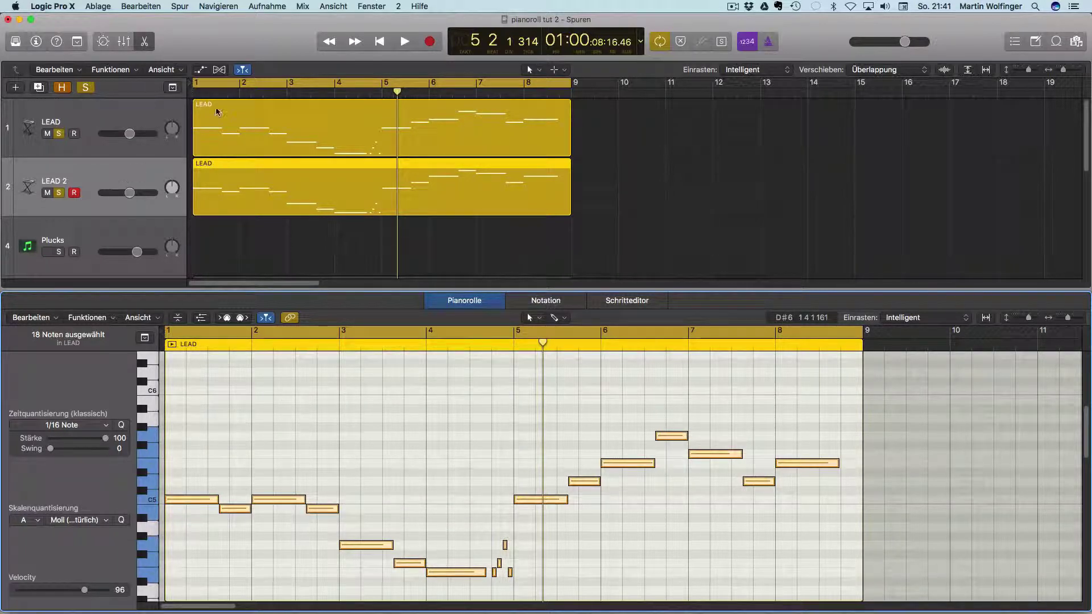
Step: Show the regions of LEAD and LEAD 2 together in an enlarged piano roll and compare their notes
shift+click(97, 118)
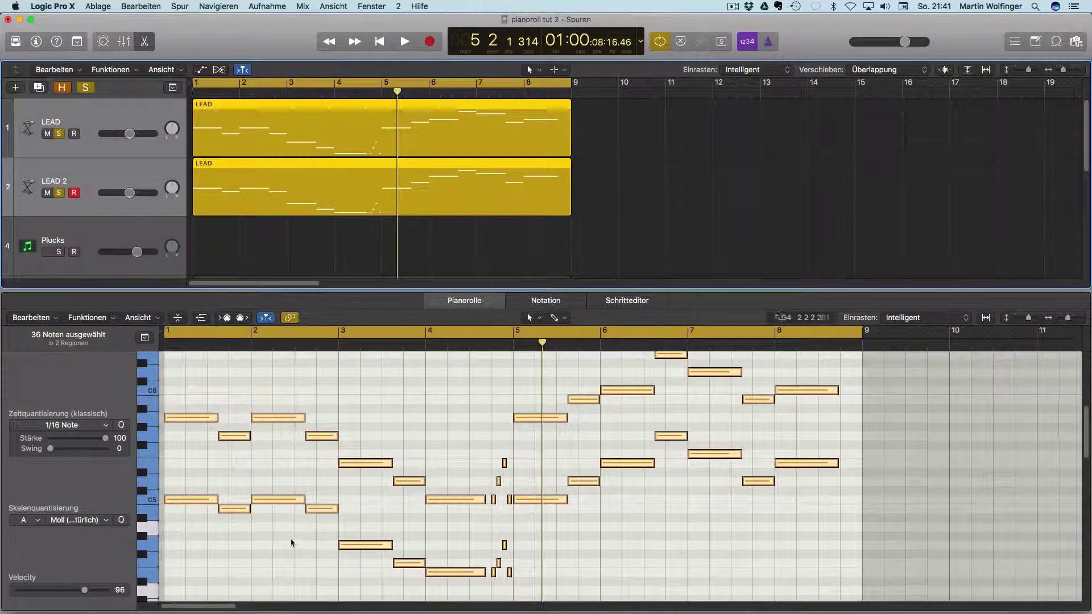
drag(405, 290, 405, 164)
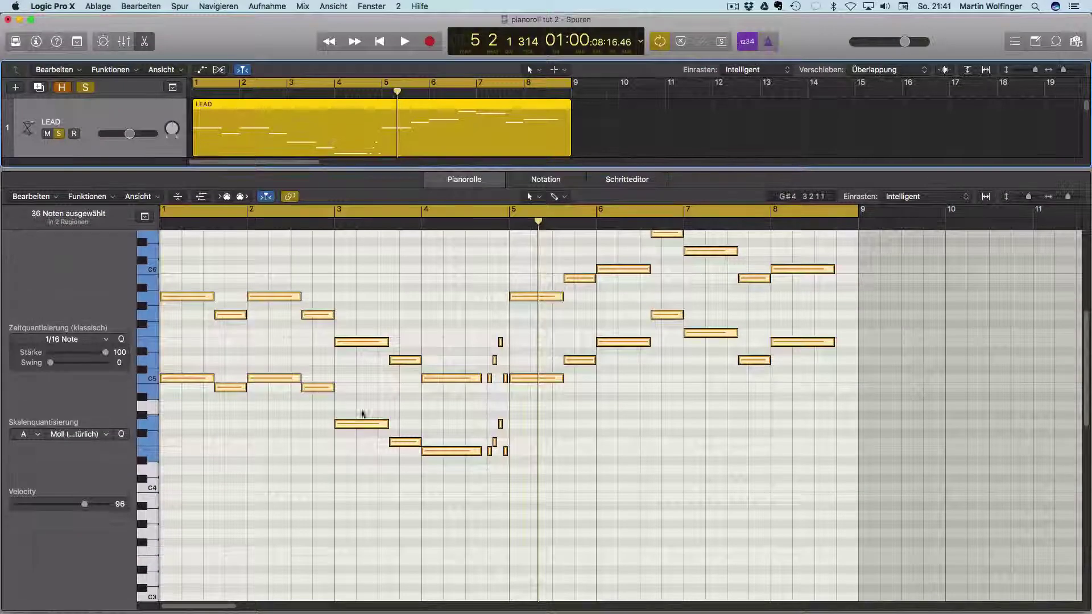
scroll(348, 452, up, 5)
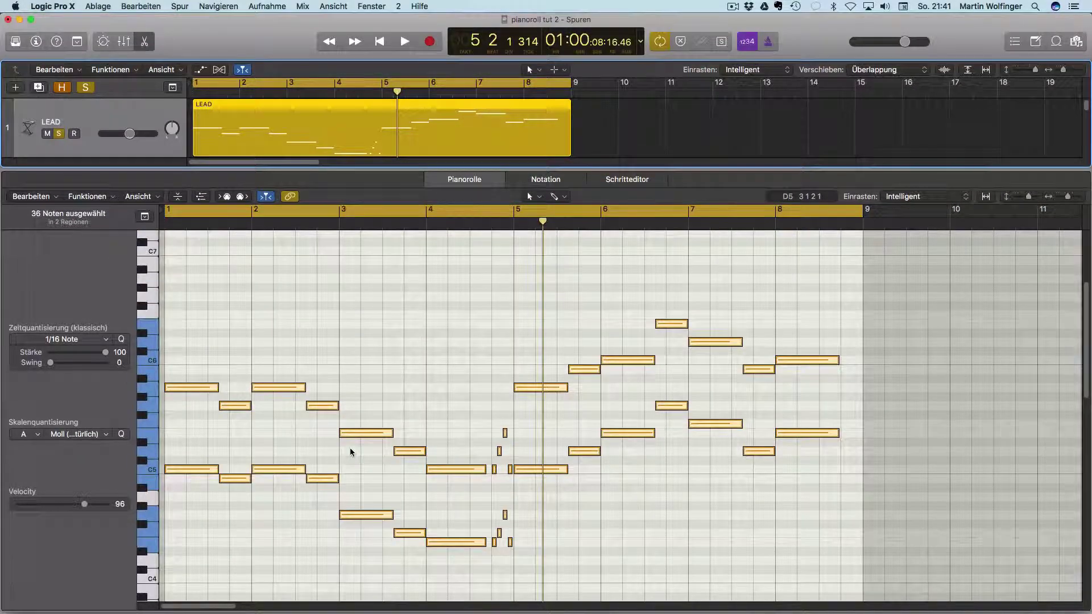
click(296, 535)
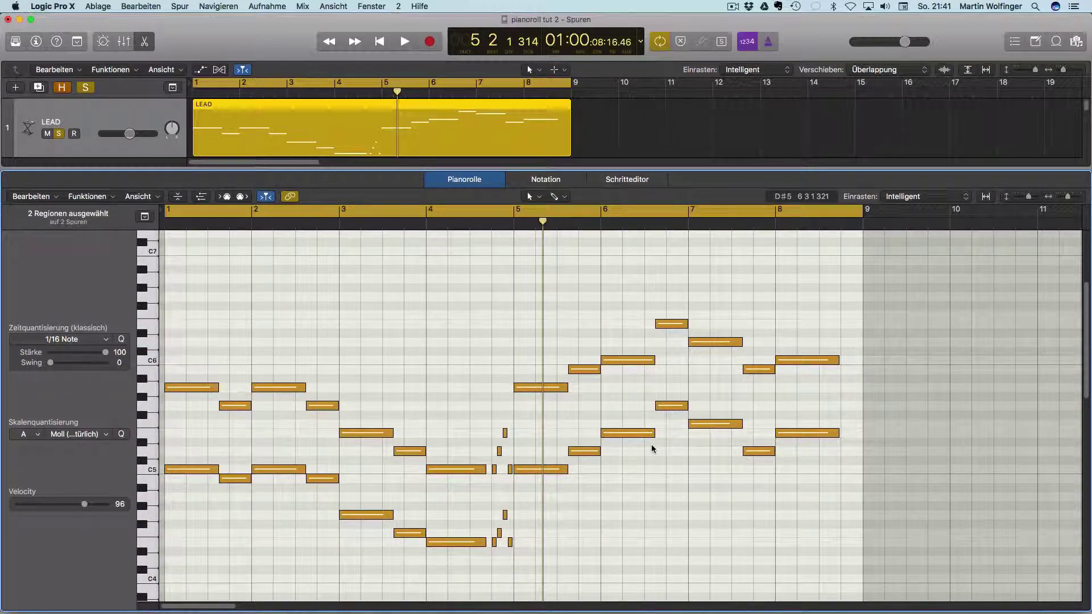
drag(547, 170, 547, 303)
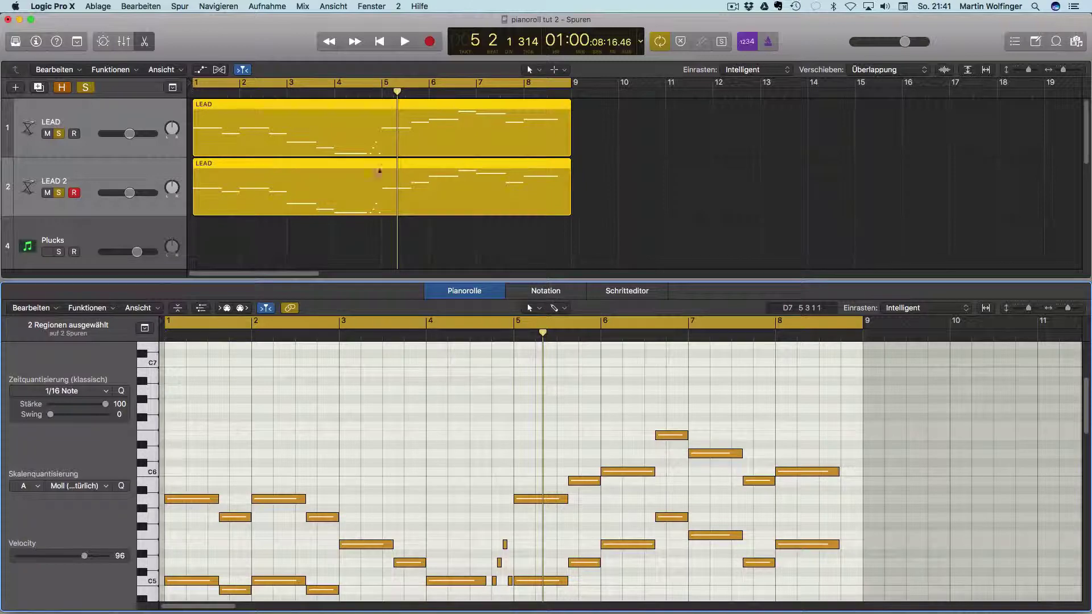
Step: Select only the LEAD 2 track's region and colour it green
click(642, 175)
click(294, 167)
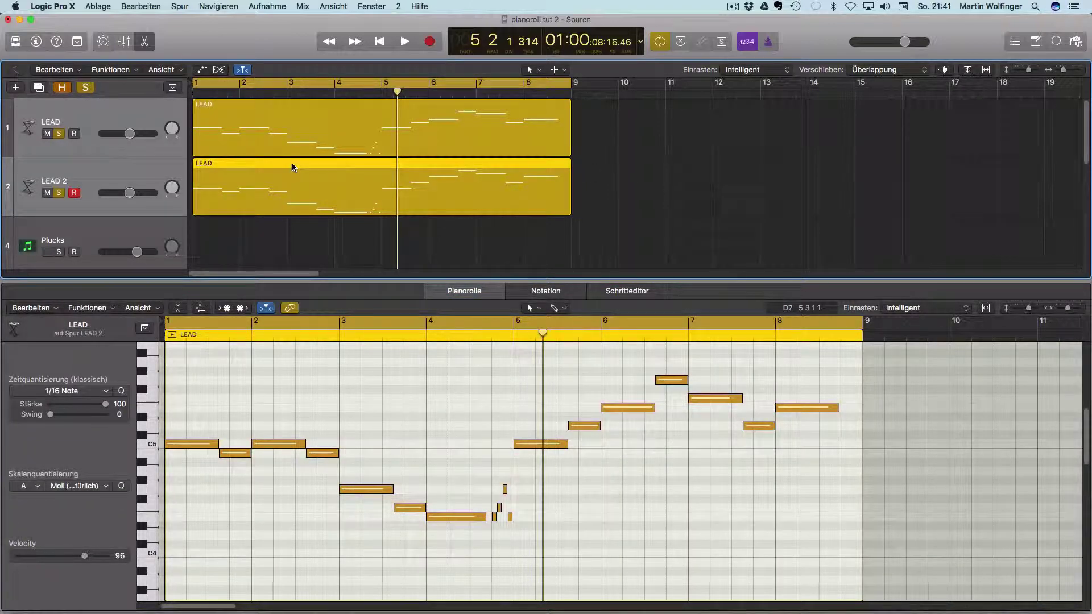
key(alt+c)
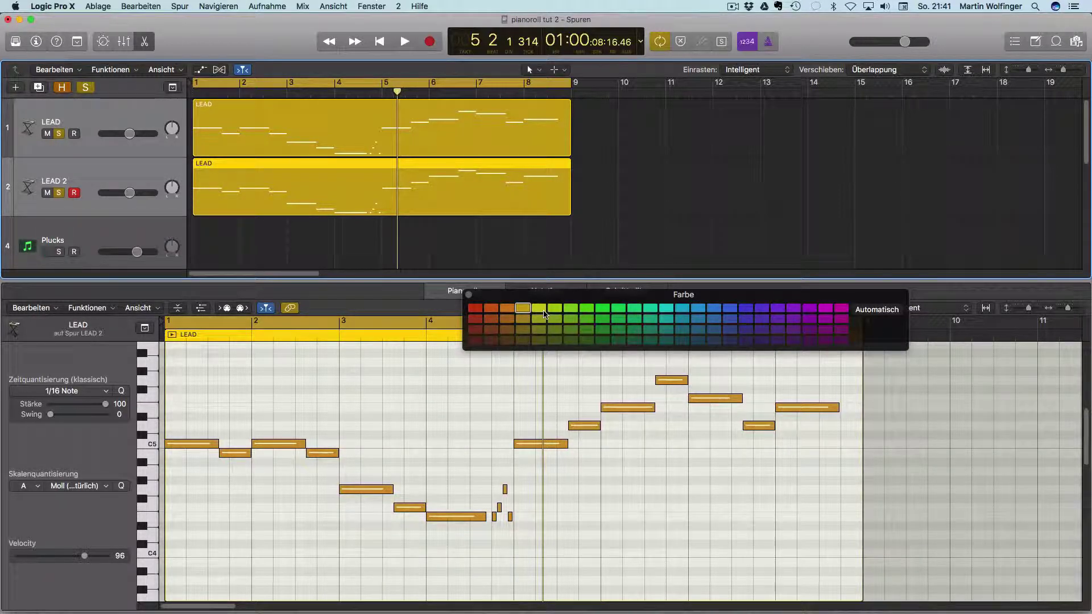
drag(625, 294, 737, 140)
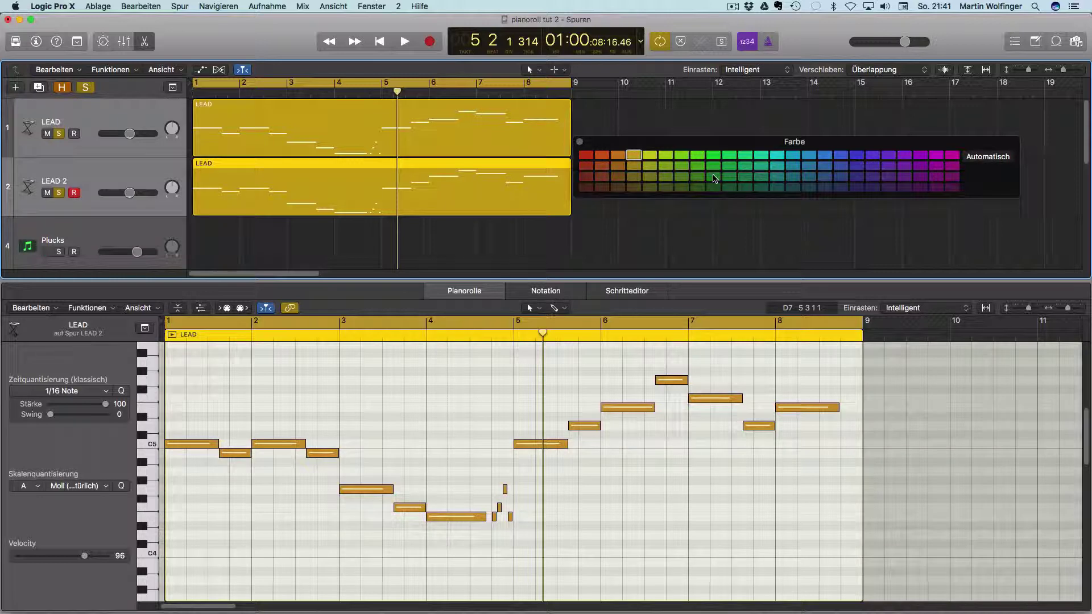
click(715, 178)
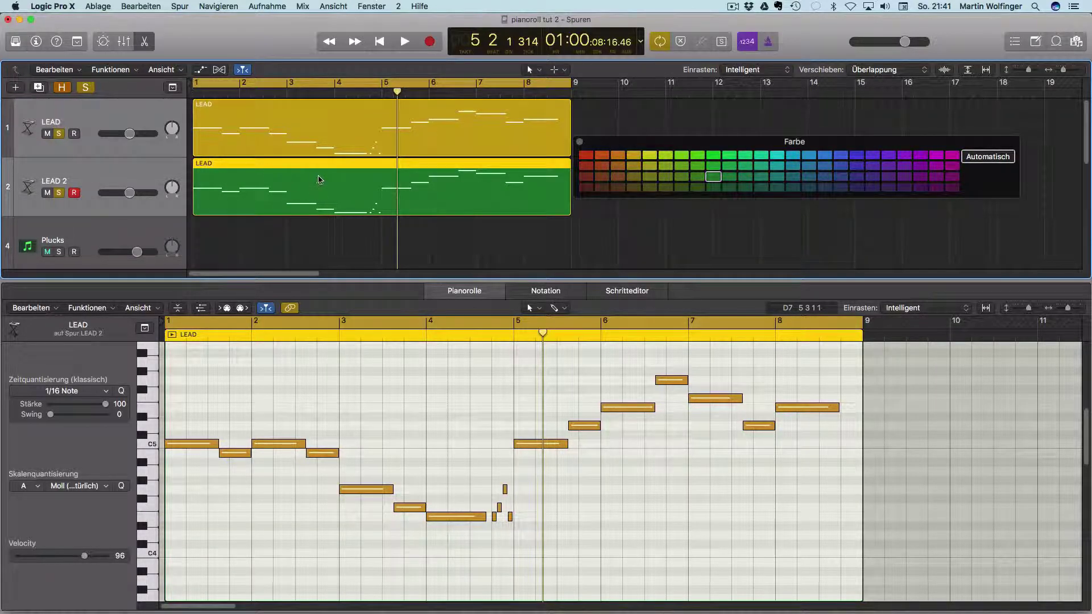
click(581, 141)
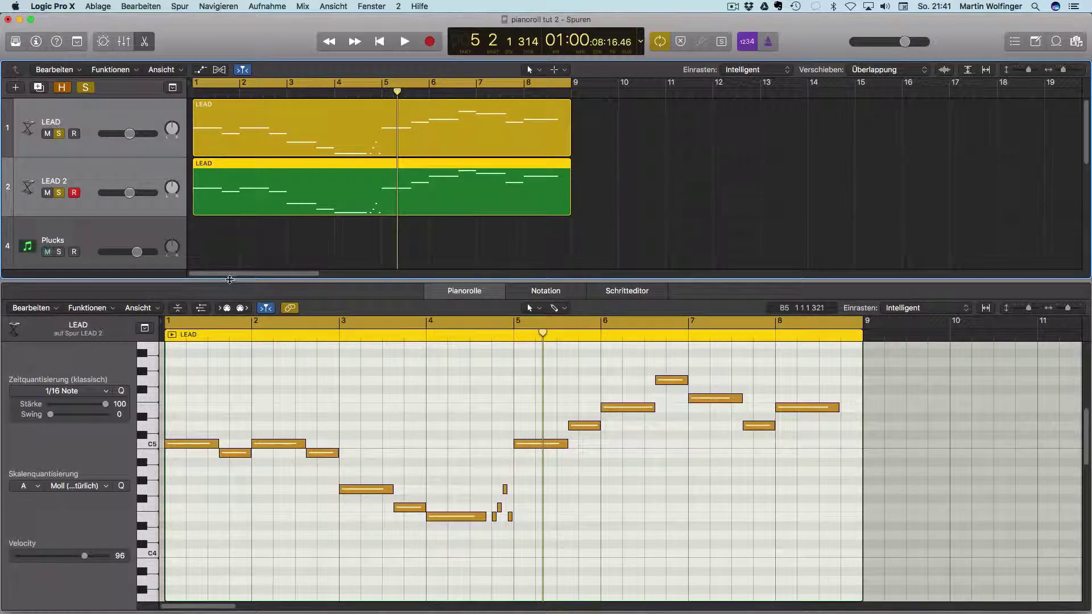
Step: Add the LEAD region to the selected LEAD 2 region and enlarge the piano roll to view both voices
drag(229, 279, 230, 142)
scroll(305, 317, up, 5)
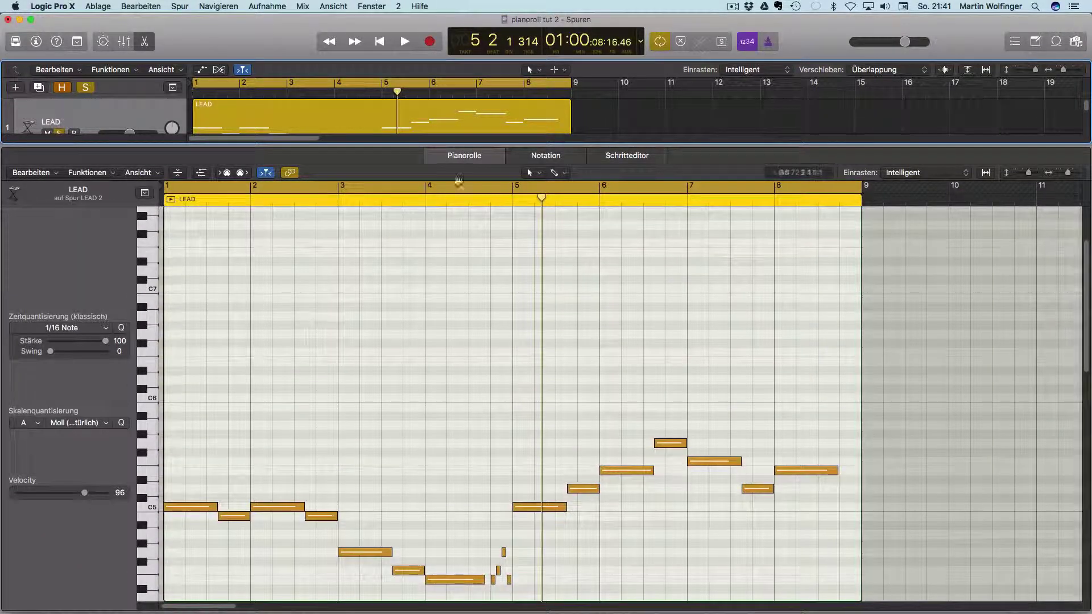
drag(372, 143, 374, 304)
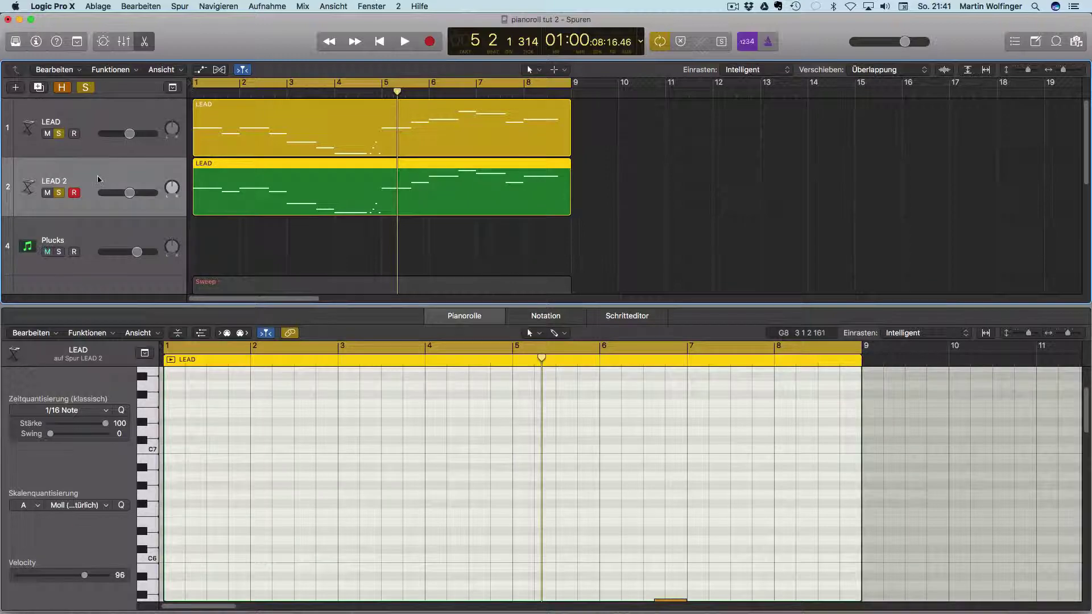
shift+click(97, 119)
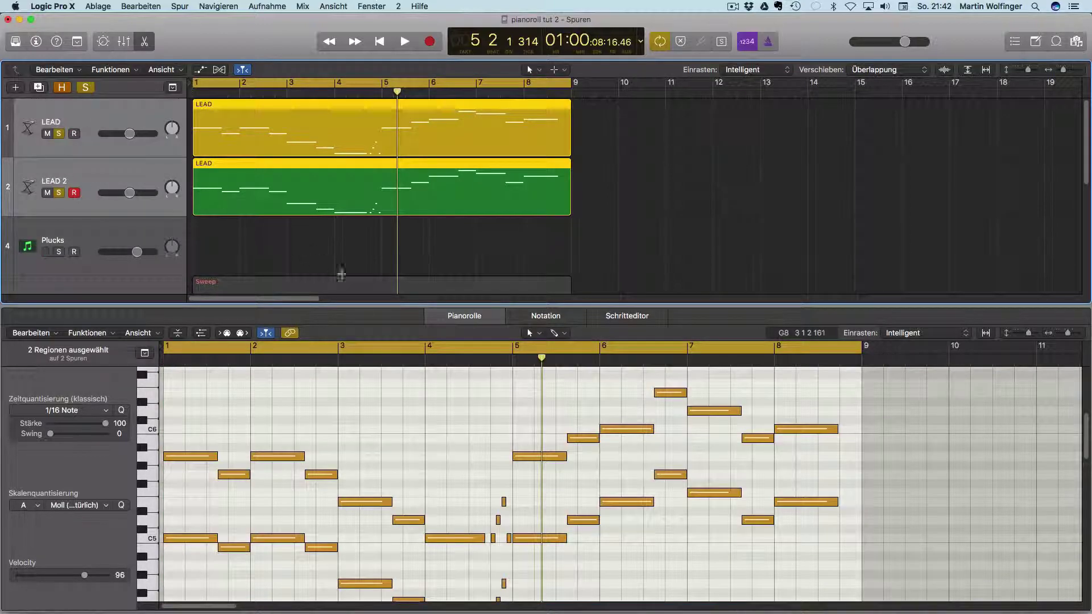
drag(363, 305, 363, 196)
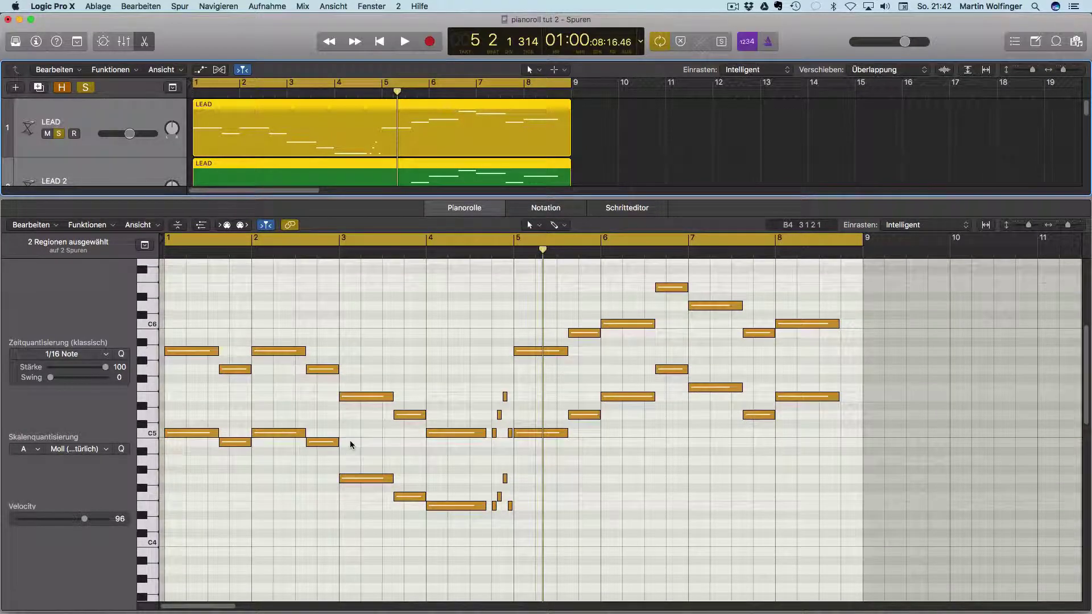
scroll(311, 450, up, 3)
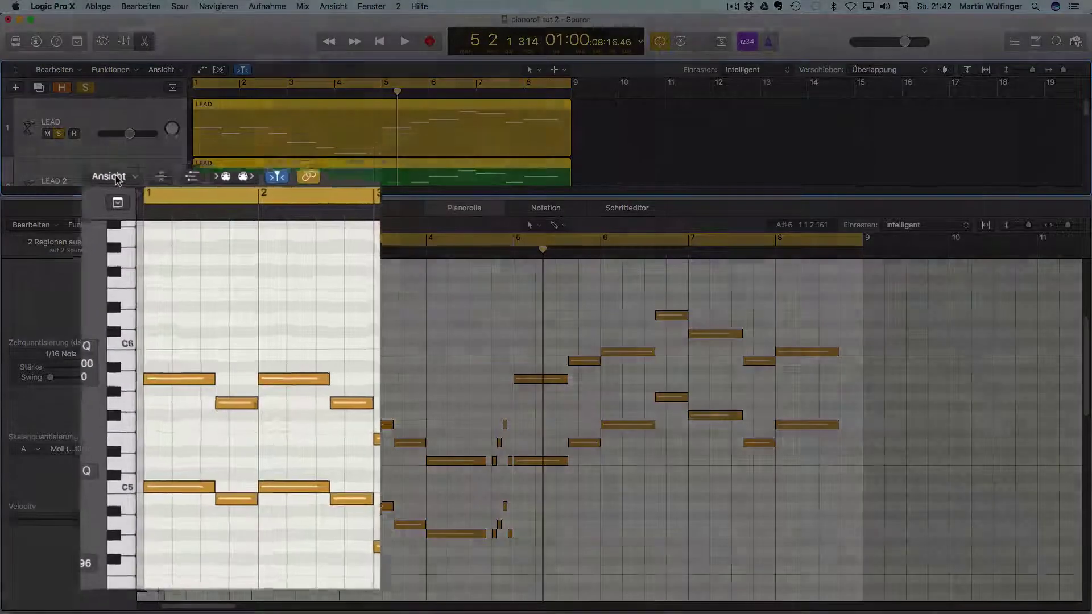
Step: Set the piano roll's note colour to follow the region colour (Nach Regionsfarbe)
click(142, 225)
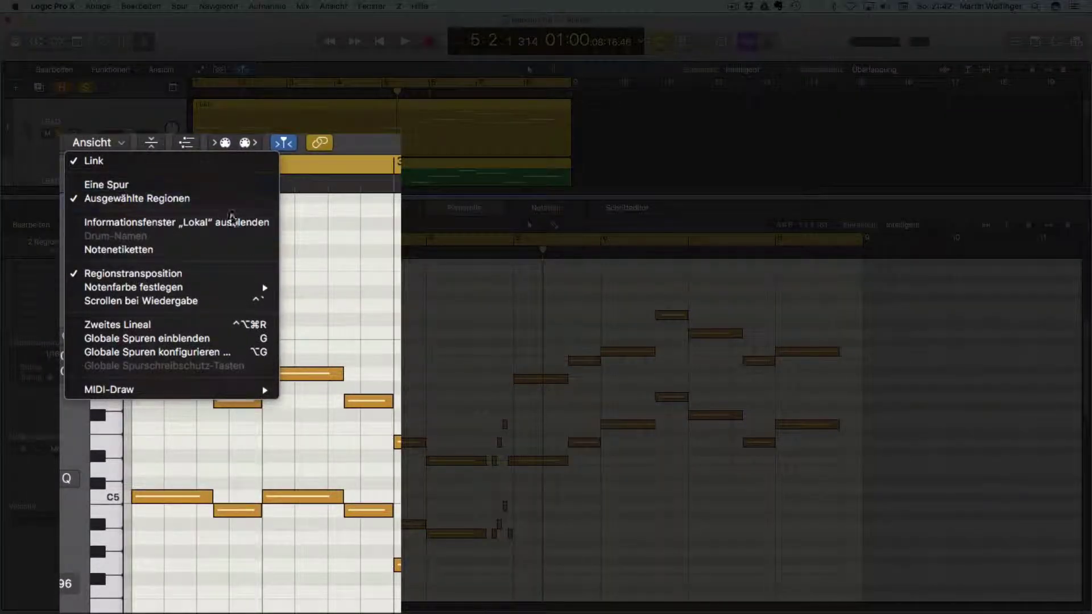
mouse_move(217, 292)
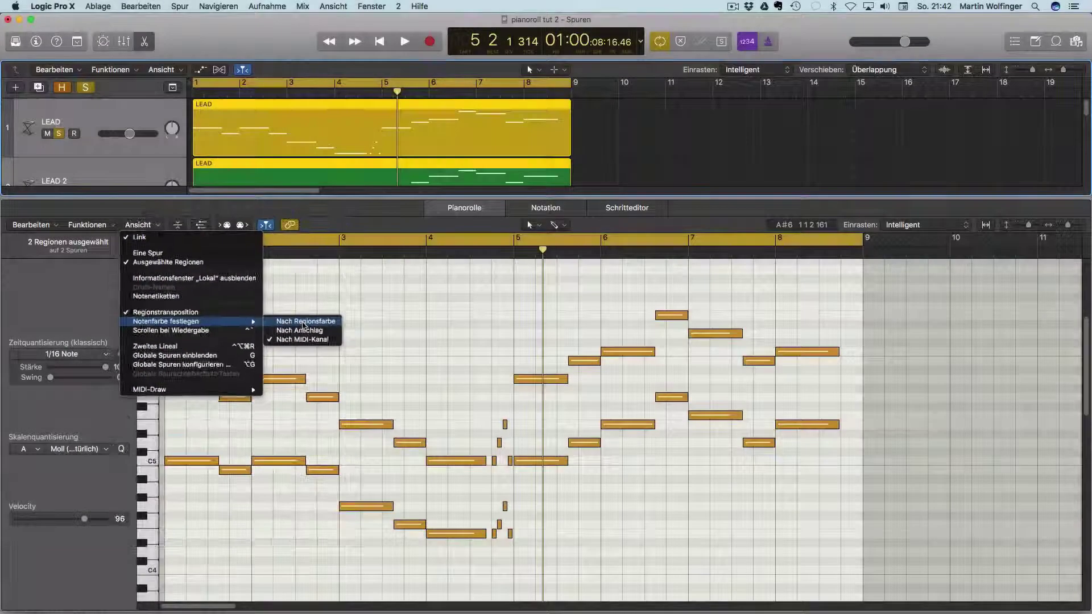
click(340, 292)
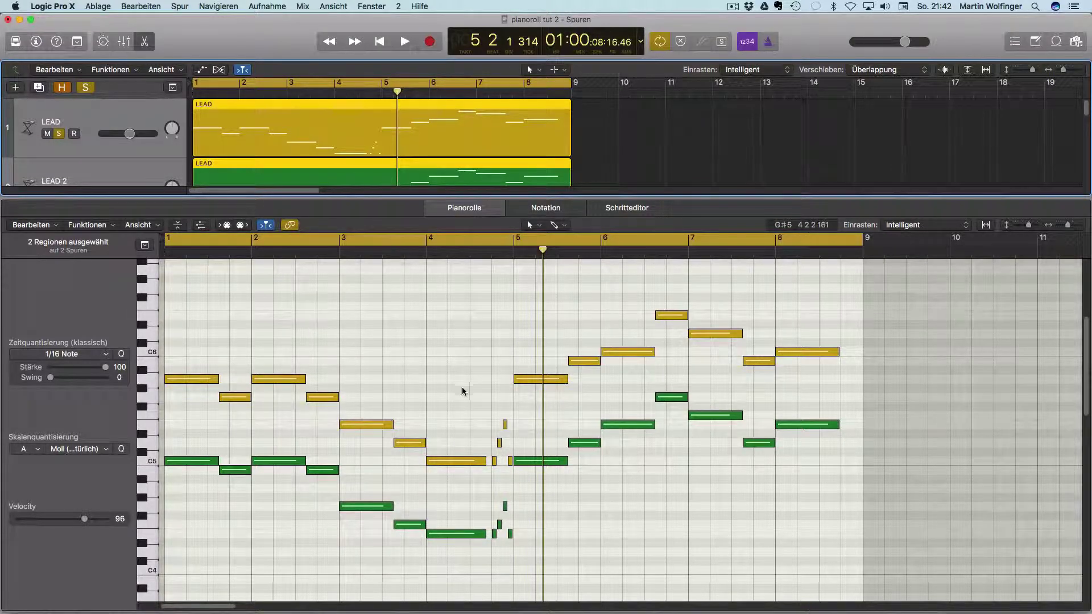
scroll(463, 388, down, 1)
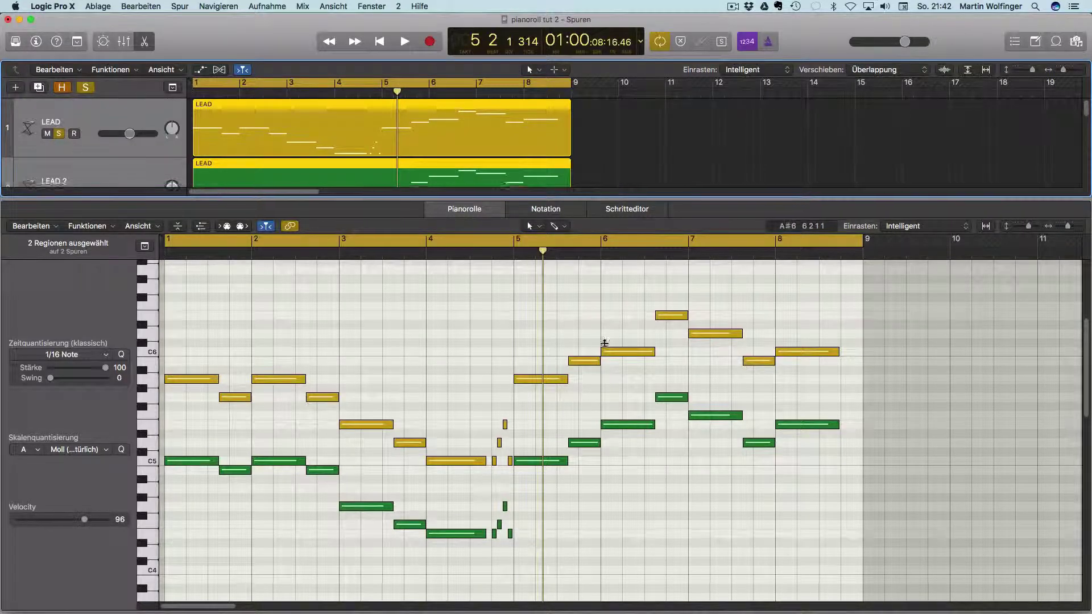
Step: Shrink the piano roll, turn off solo on LEAD 2 and LEAD, and deselect their regions
drag(586, 197, 587, 522)
click(59, 192)
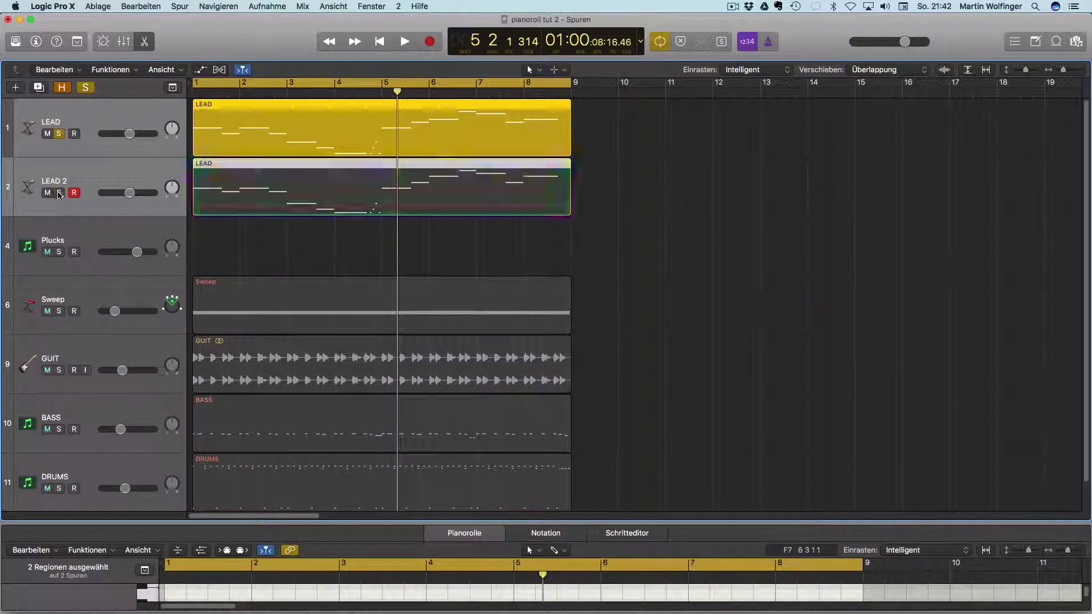
click(59, 134)
click(265, 233)
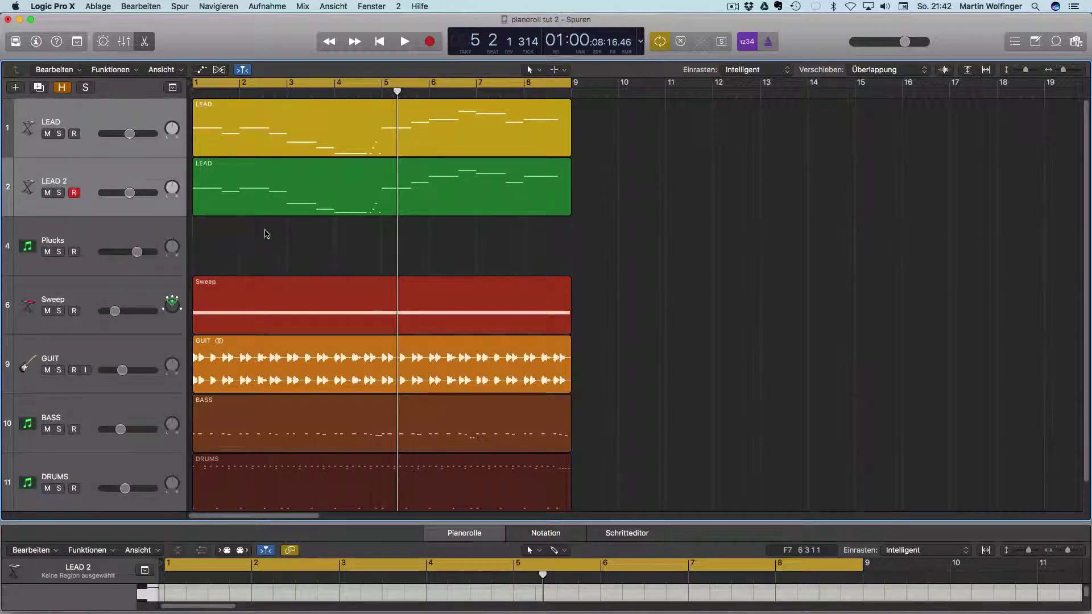
Step: Play the whole arrangement from bar 1 to hear both leads with the other tracks, and stop in bar 8
key(Return)
key(space)
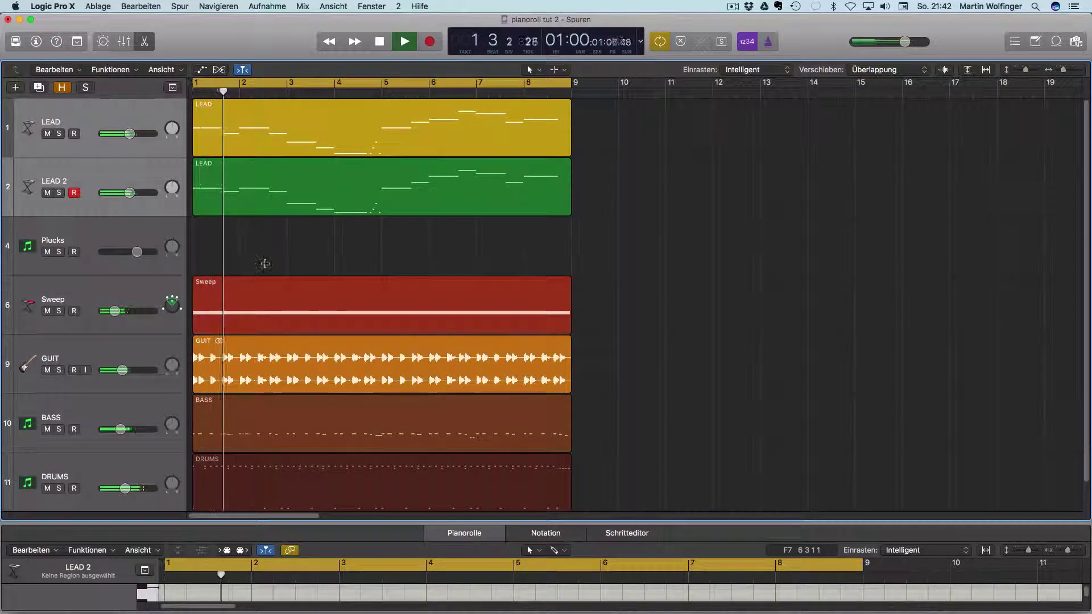
drag(341, 522, 351, 380)
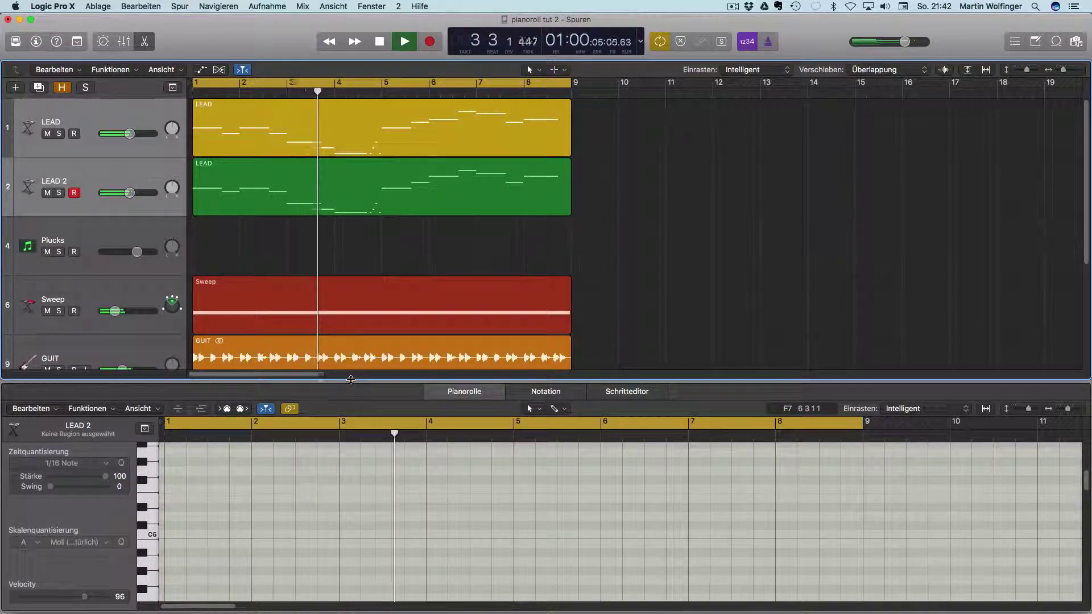
key(i)
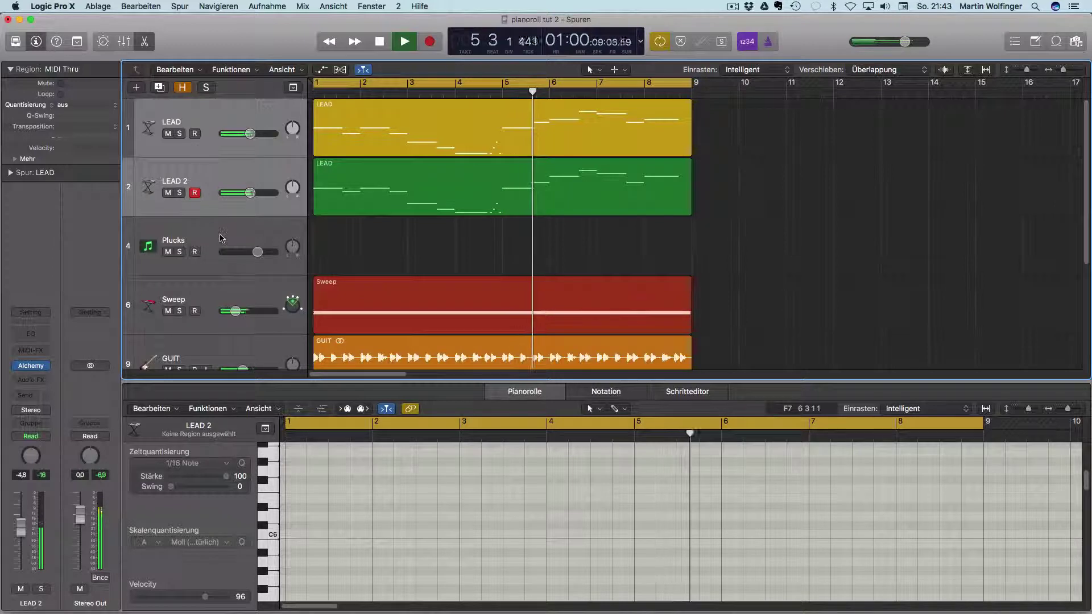
key(i)
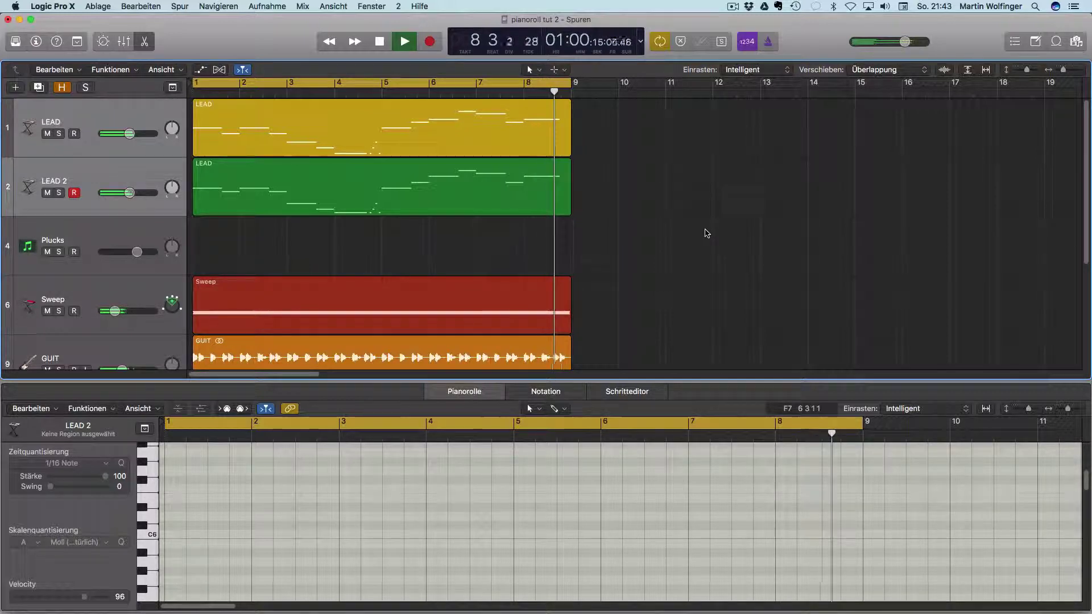
key(space)
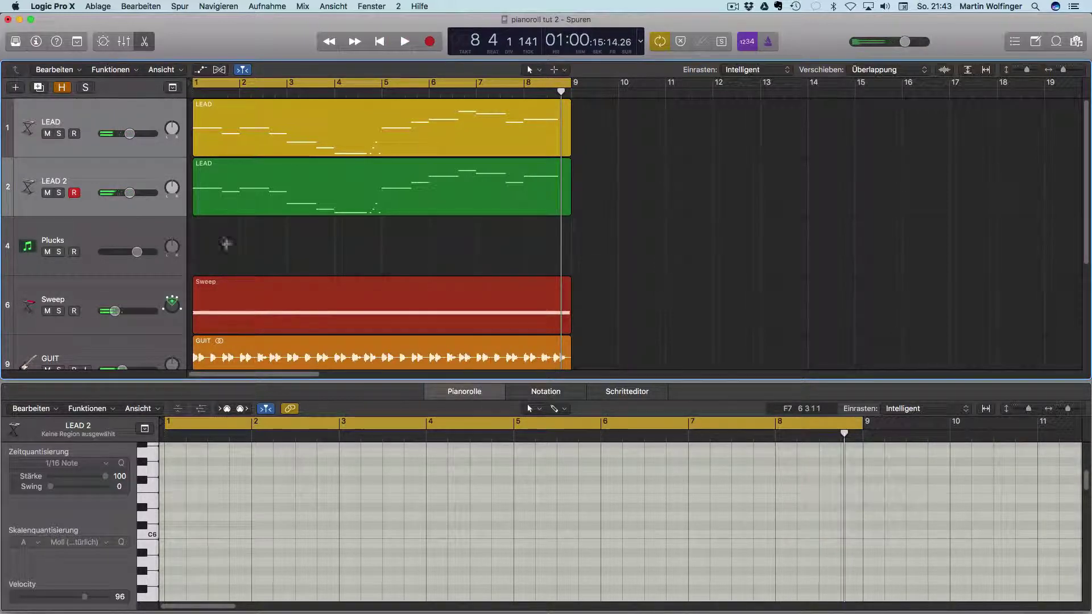
Step: Select the Plucks track and enlarge its empty piano roll moderately for recording
click(105, 263)
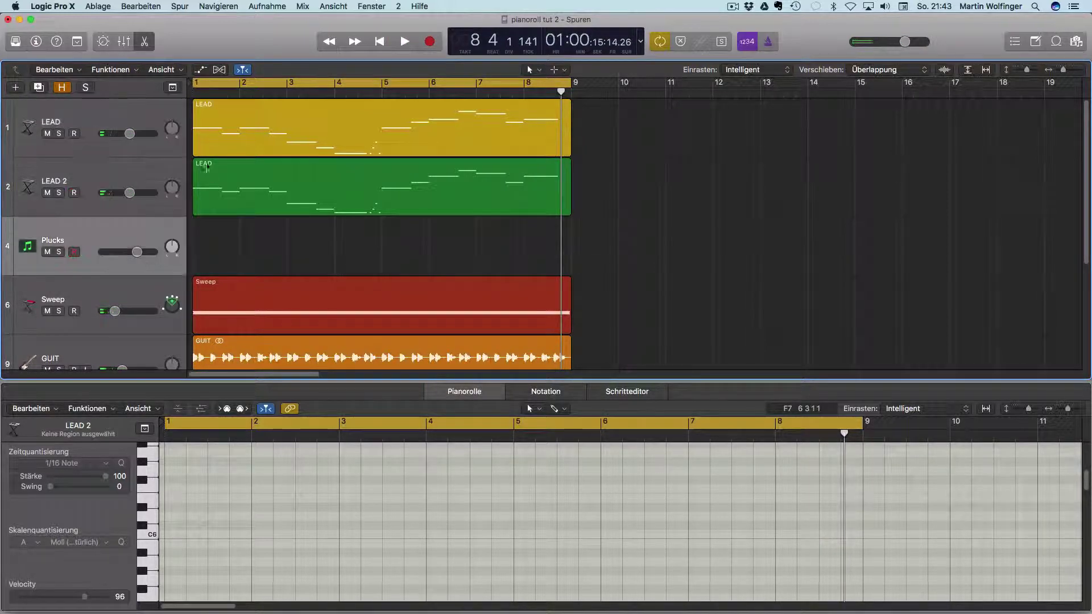
click(96, 296)
click(100, 268)
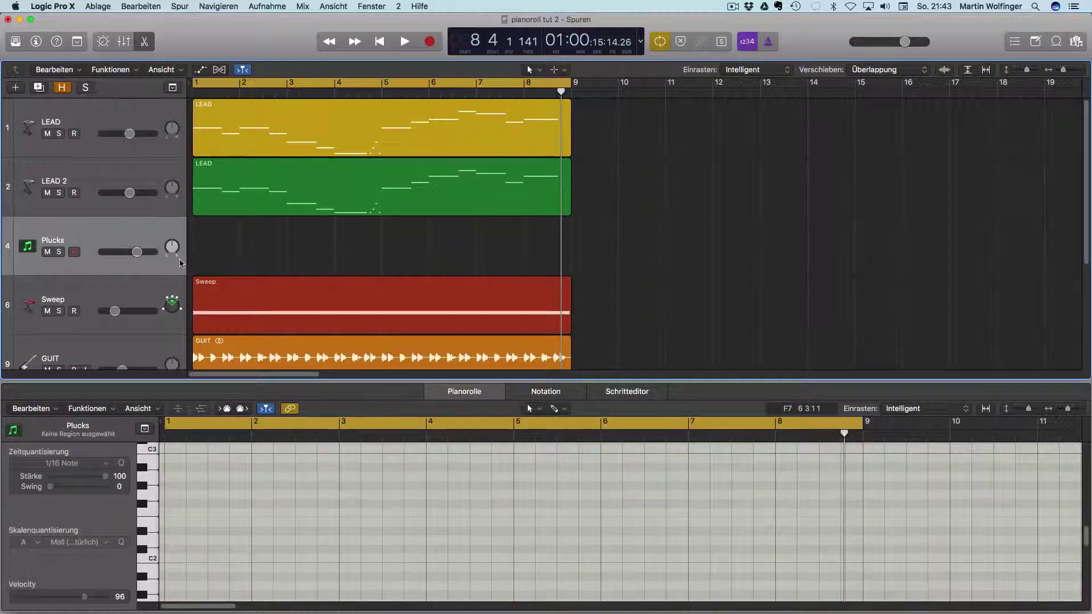
scroll(261, 250, down, 1)
scroll(265, 246, down, 3)
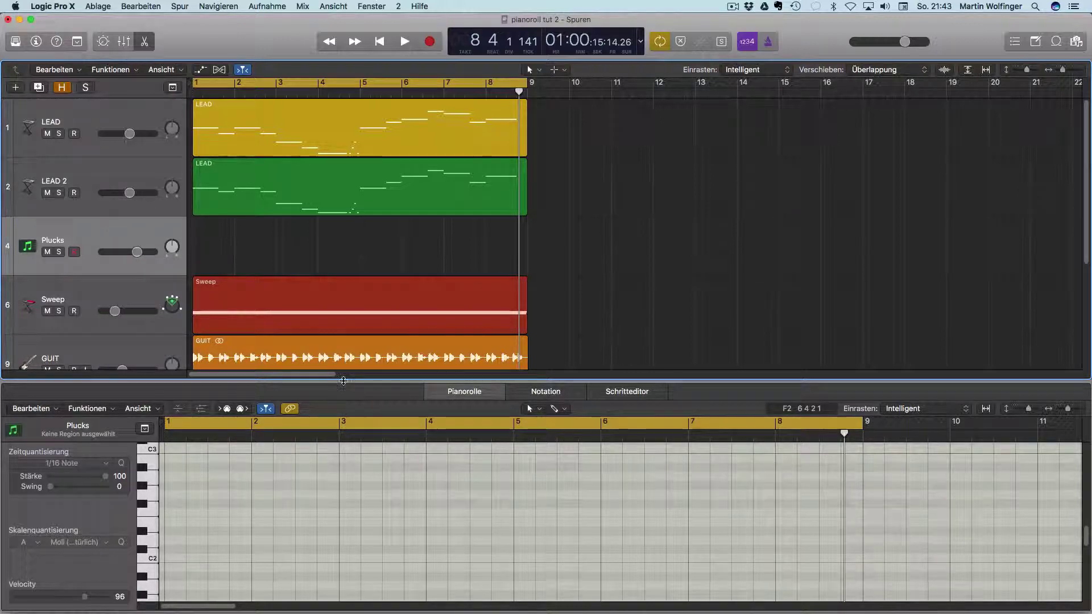
drag(356, 380, 357, 297)
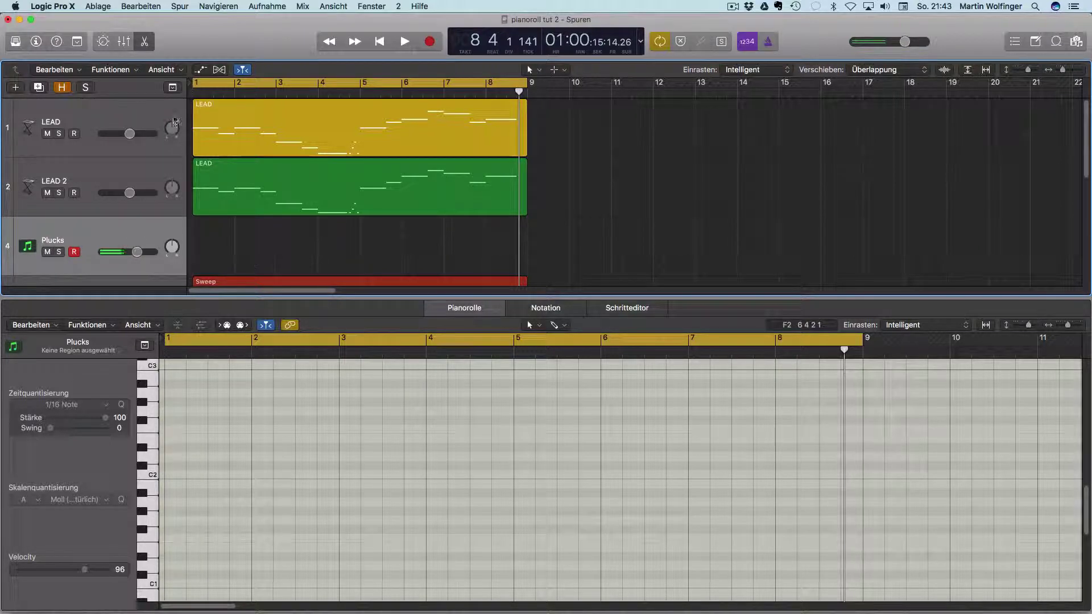
Step: Mute LEAD 2 and LEAD and record a short plucked melody on the Plucks track from bar 1 through bar 8
scroll(182, 117, down, 2)
click(192, 92)
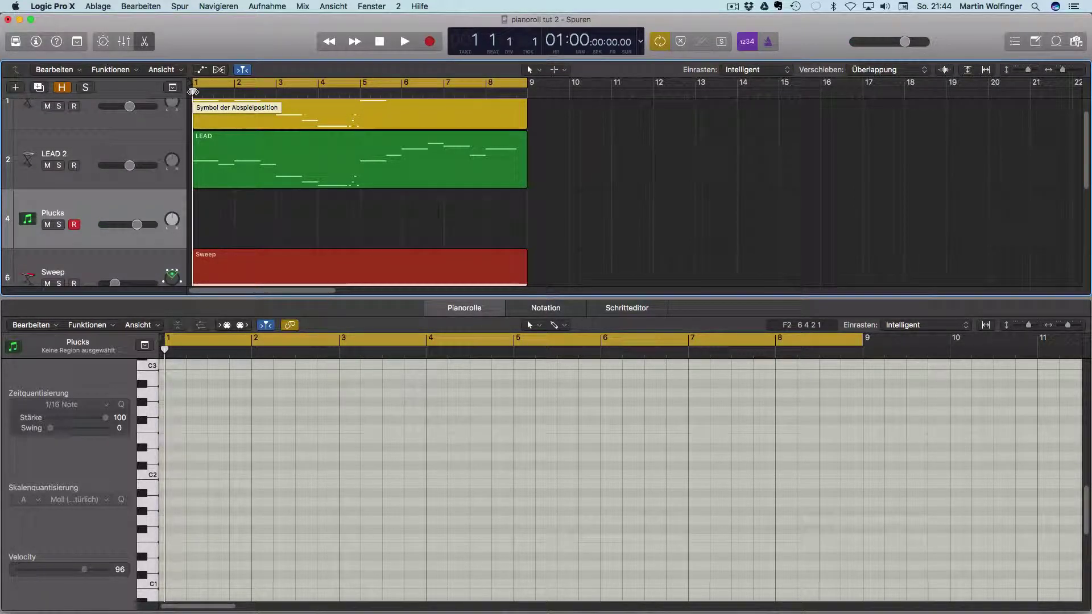
click(47, 165)
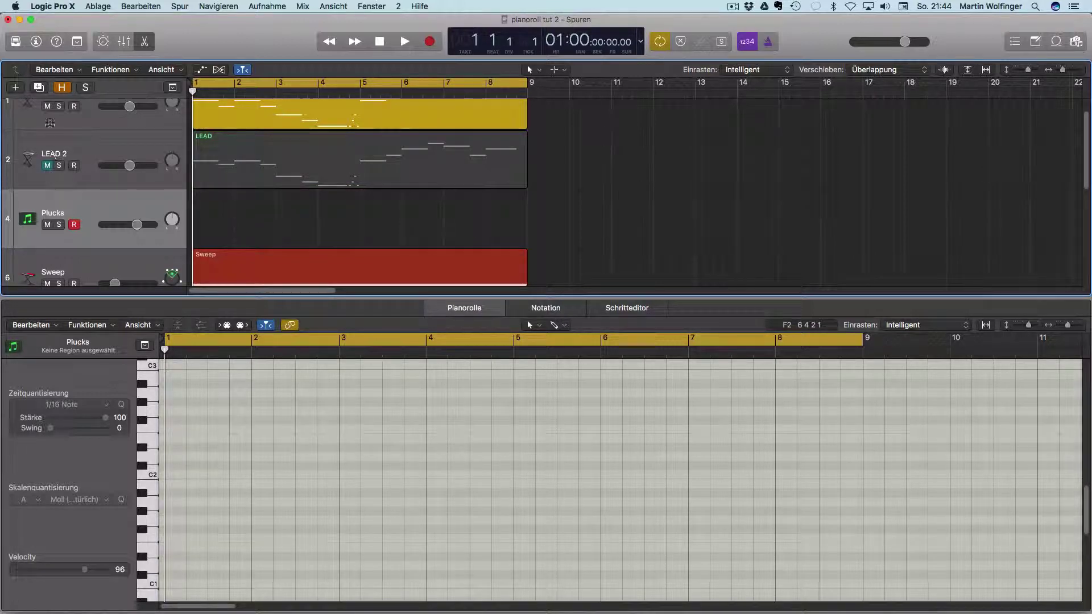
click(47, 106)
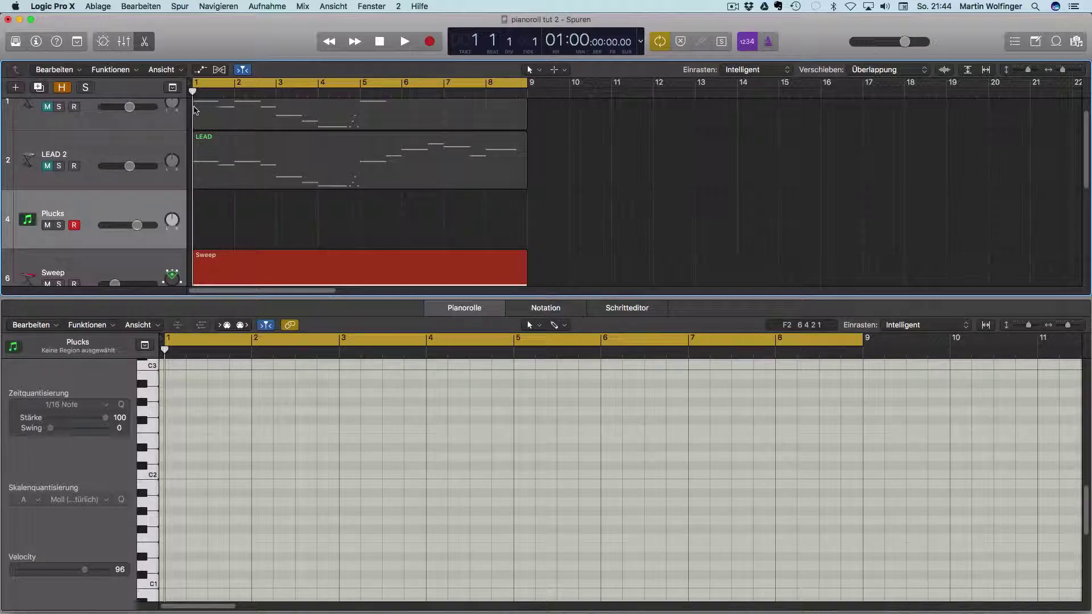
key(r)
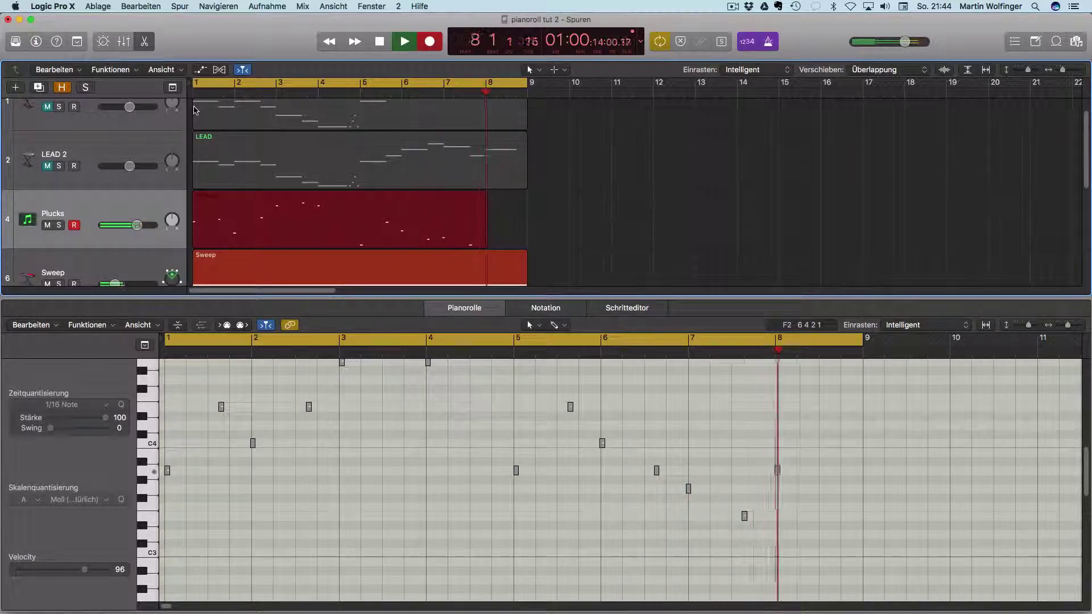
key(space)
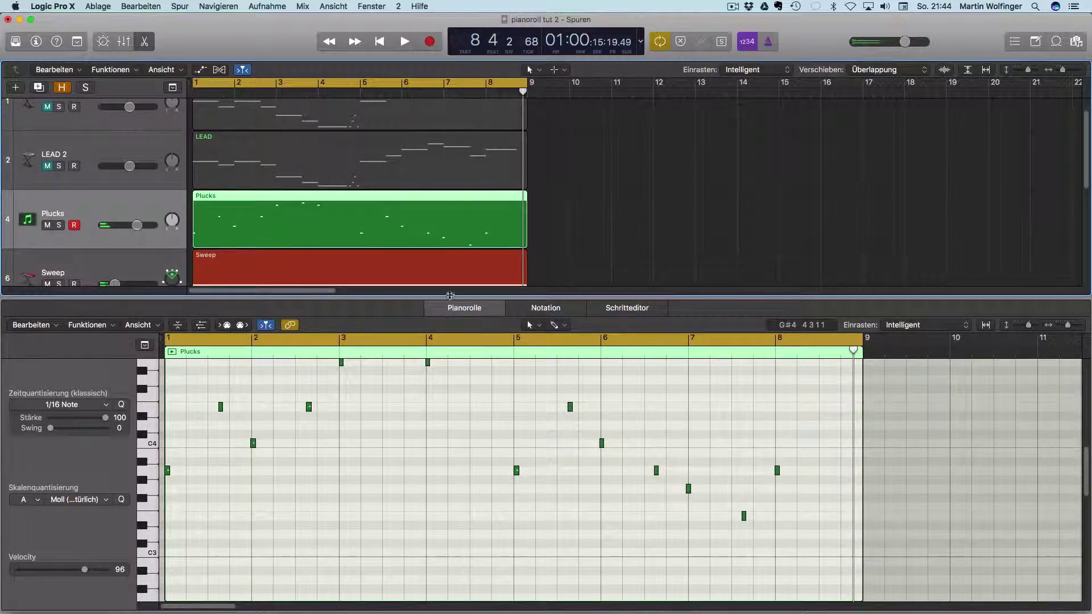
Step: Examine the recorded Plucks notes in an enlarged and horizontally zoomed piano roll
drag(450, 297, 459, 160)
scroll(445, 418, up, 5)
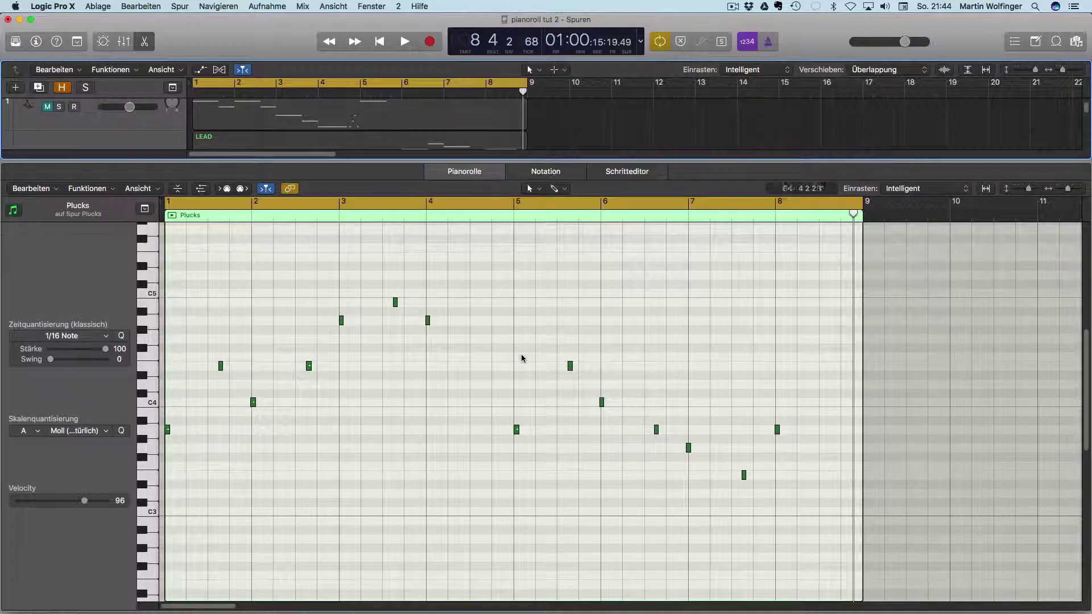
scroll(332, 455, up, 1)
scroll(290, 426, left, 2)
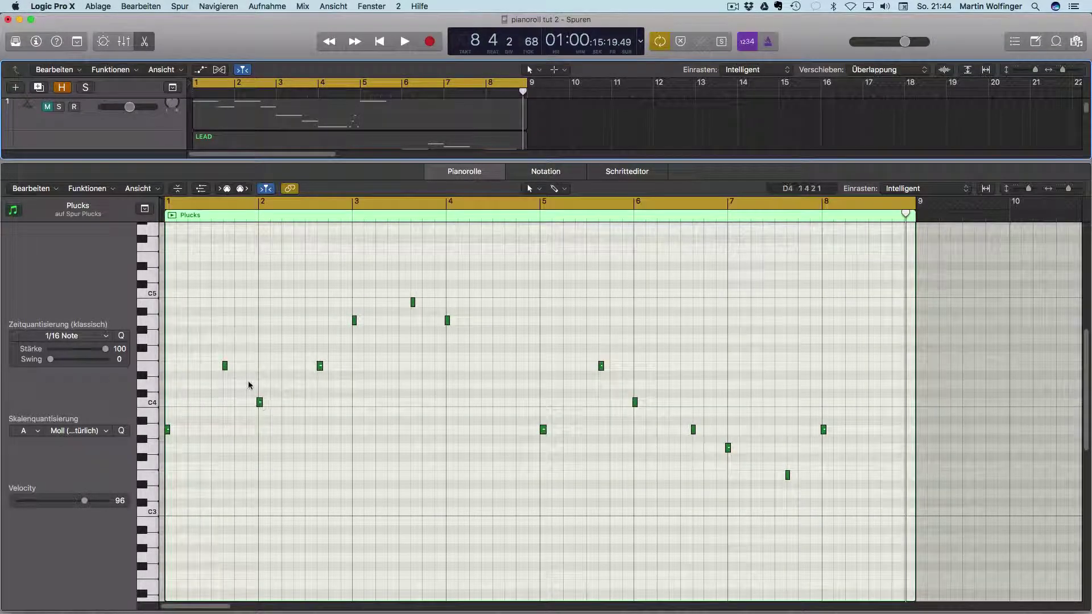
scroll(261, 390, up, 1)
Step: Colour the recorded Plucks region orange and close the colour palette
drag(346, 159, 345, 348)
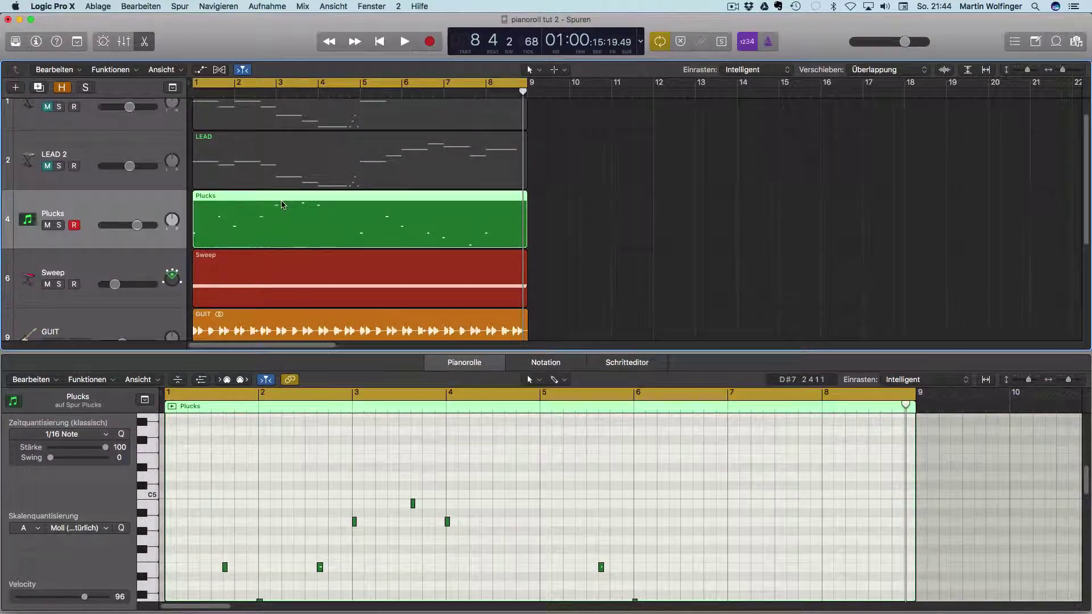
key(alt+c)
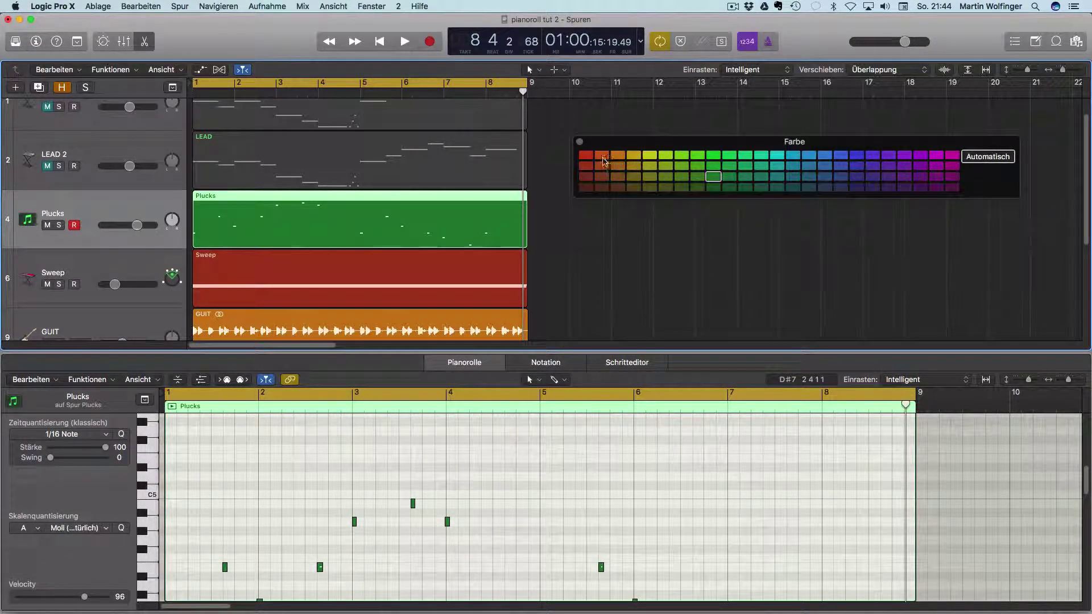
click(601, 155)
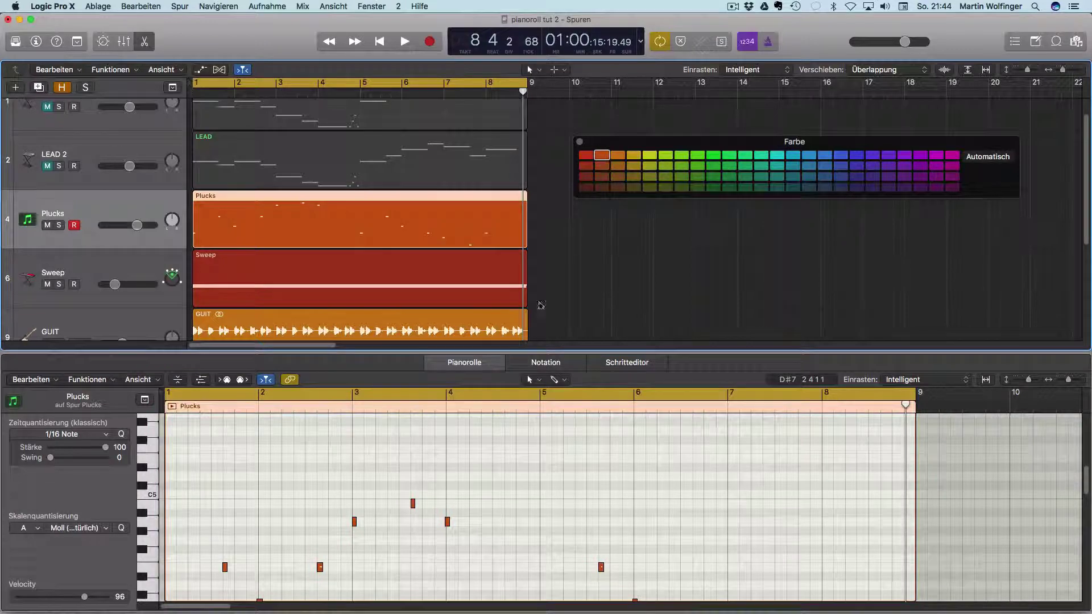
click(579, 141)
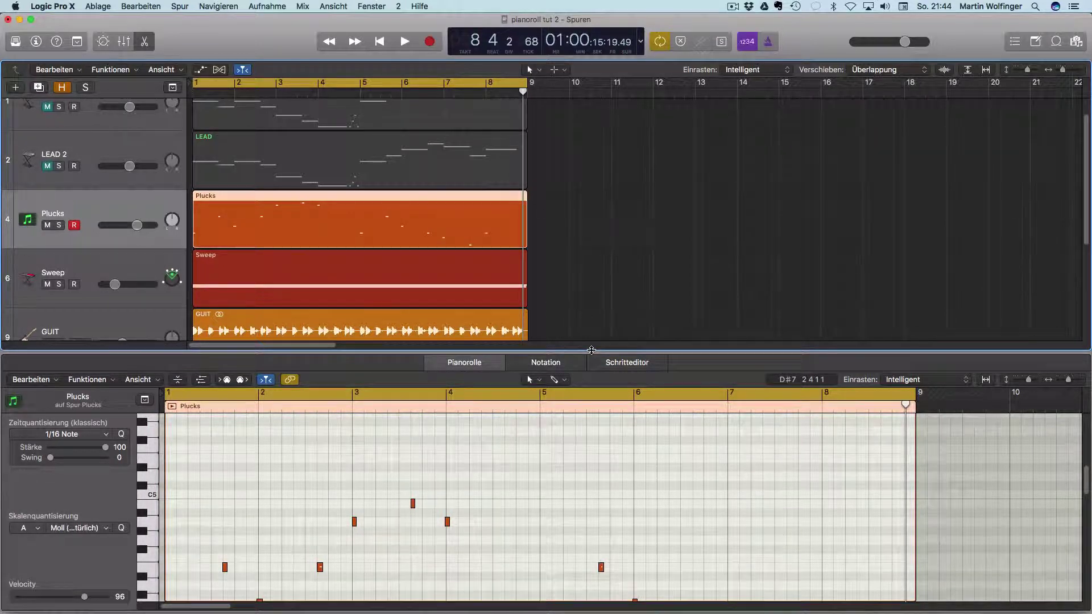
Step: Enlarge the piano roll, zoom in on the Plucks notes between bars 2 and 7, and make it the active editor
drag(591, 350, 591, 171)
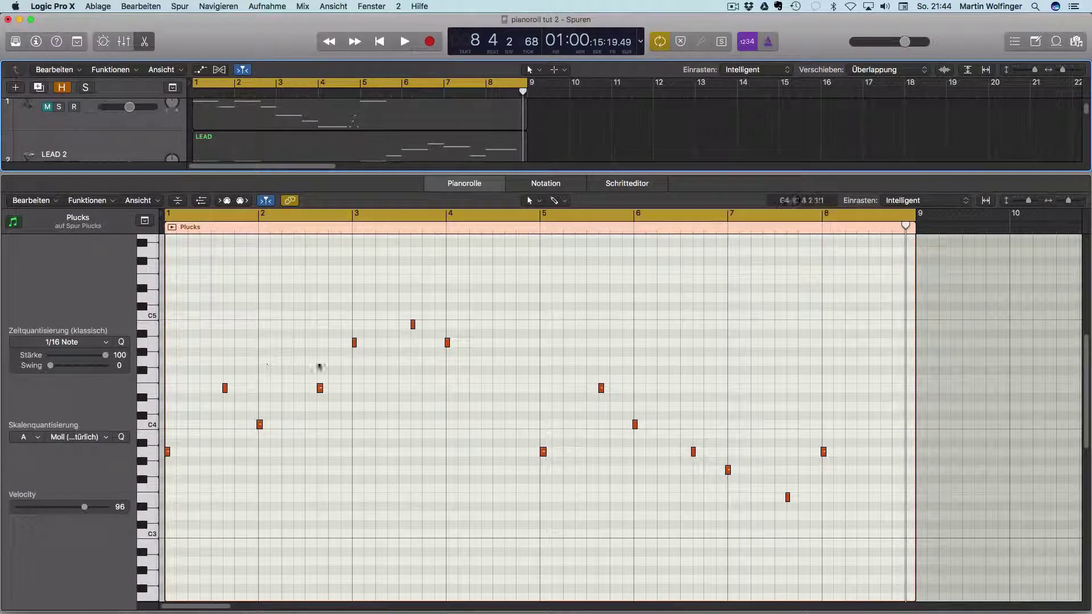
drag(251, 307, 534, 541)
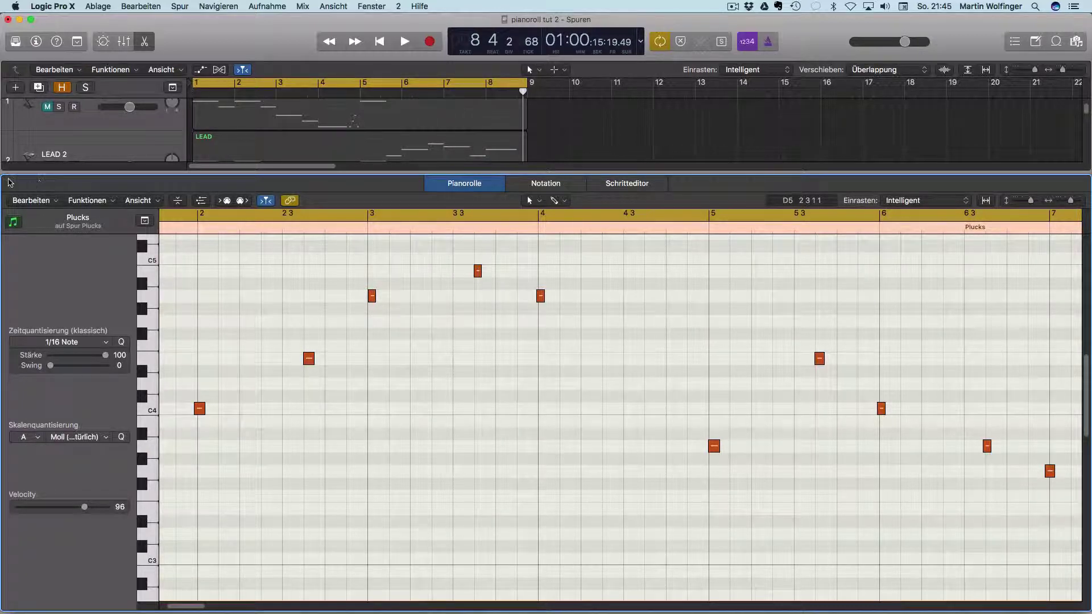
click(392, 75)
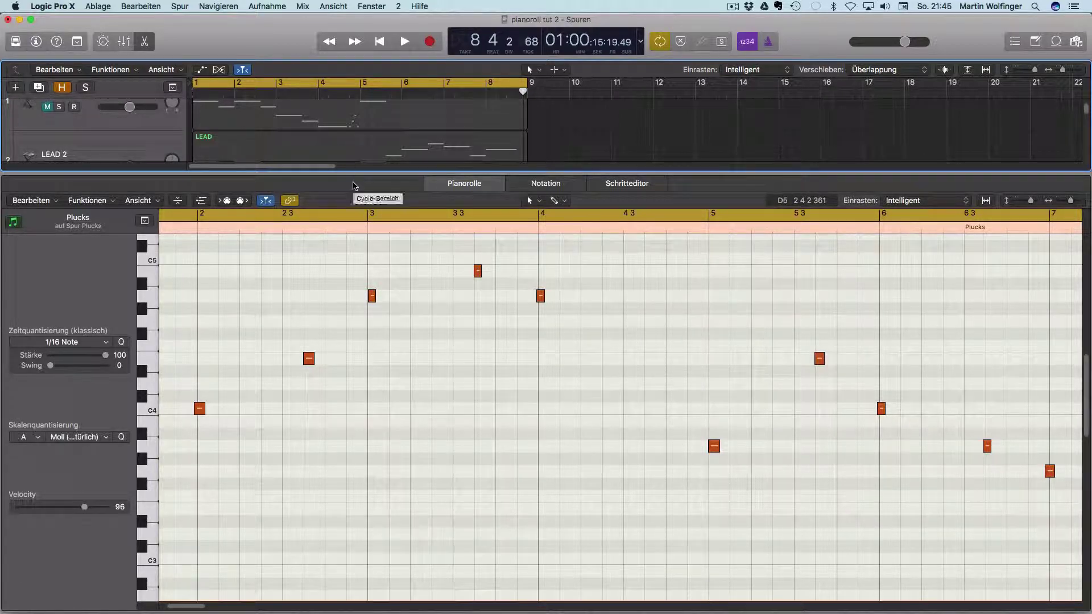
click(356, 182)
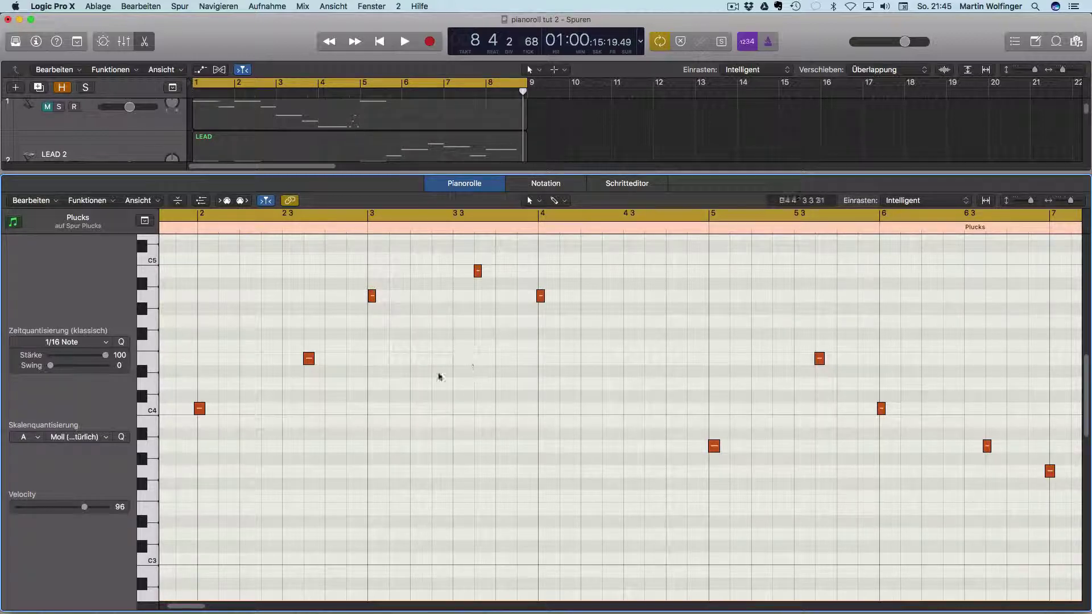
Step: Select all notes in the Plucks region and time-quantize them to 1/16 Note
scroll(388, 390, left, 5)
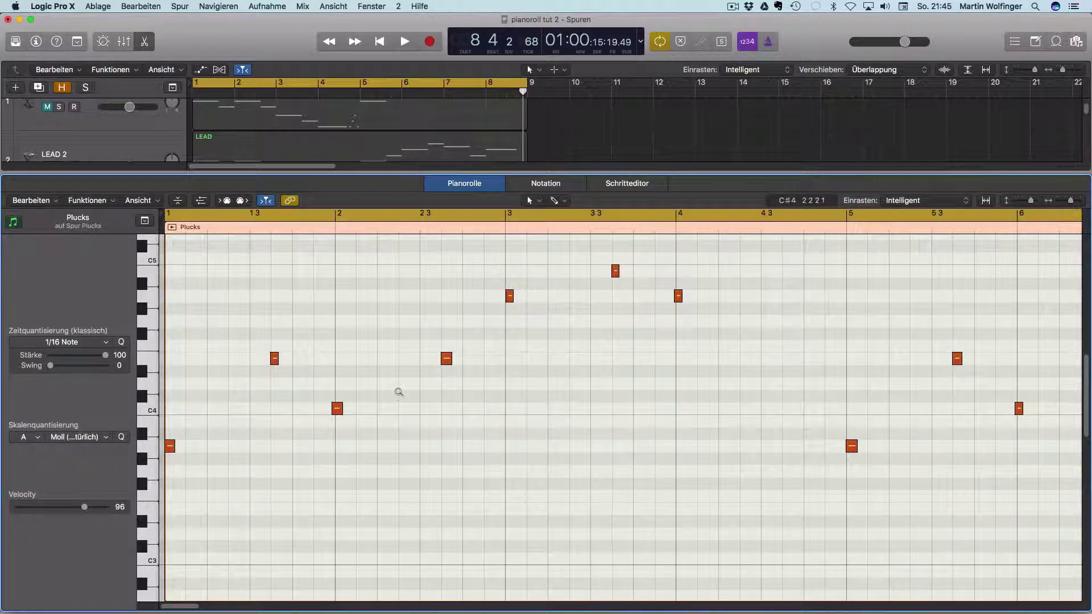
scroll(415, 391, down, 5)
scroll(418, 394, down, 3)
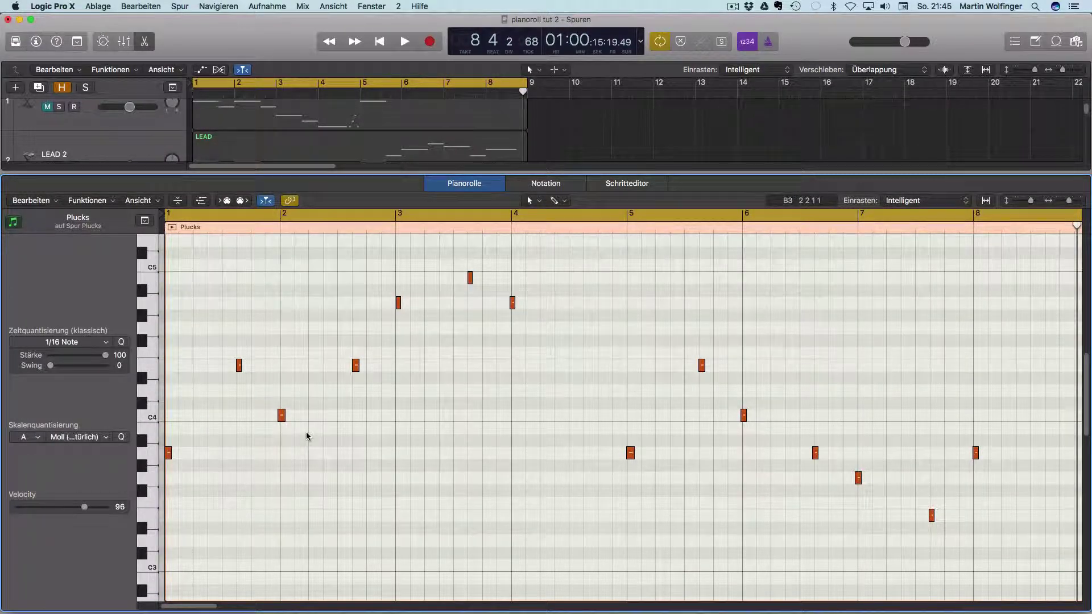
key(super+a)
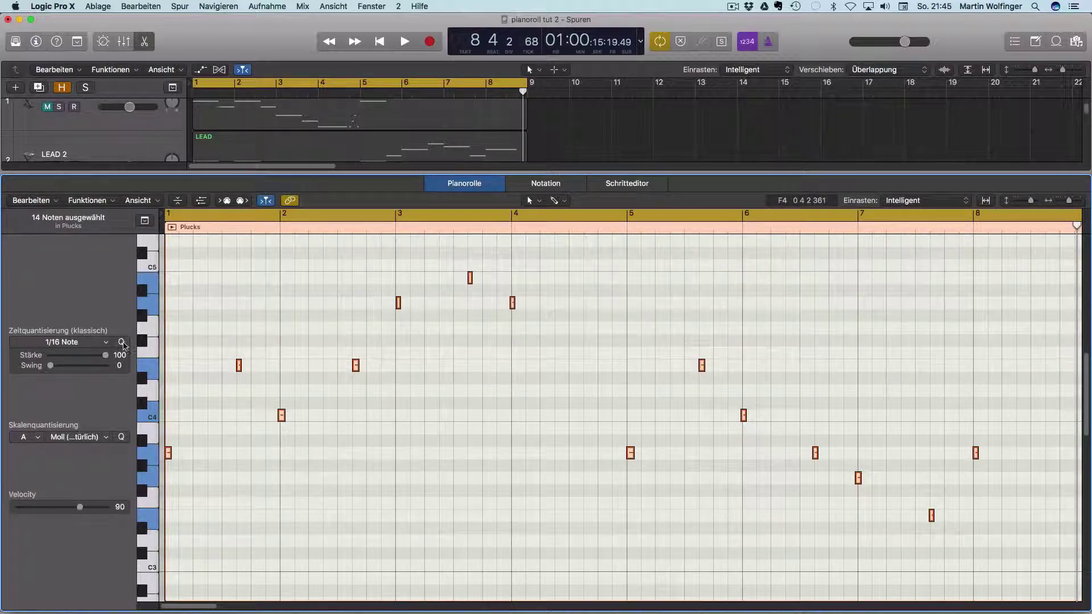
click(120, 342)
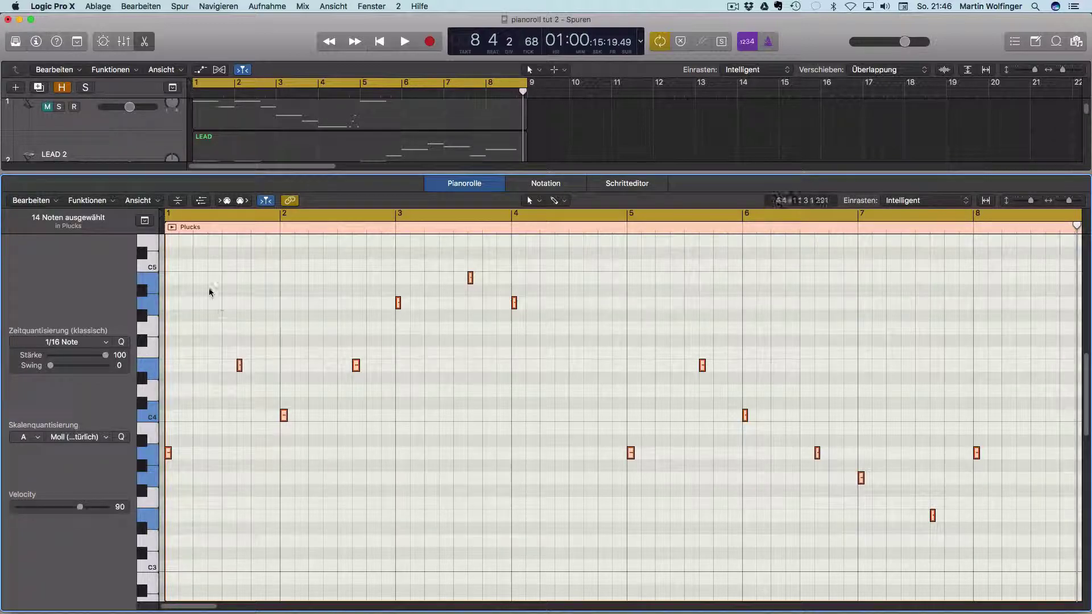
Step: Try a quantize strength of 48 on the selected Plucks notes and restore it to 100
drag(190, 272, 562, 504)
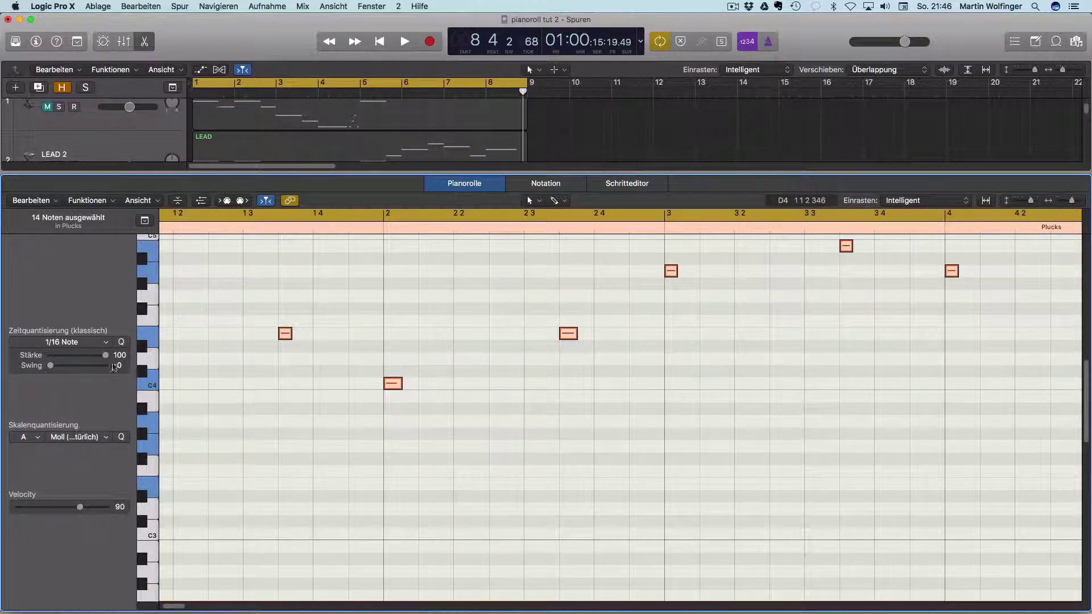
drag(105, 357, 80, 357)
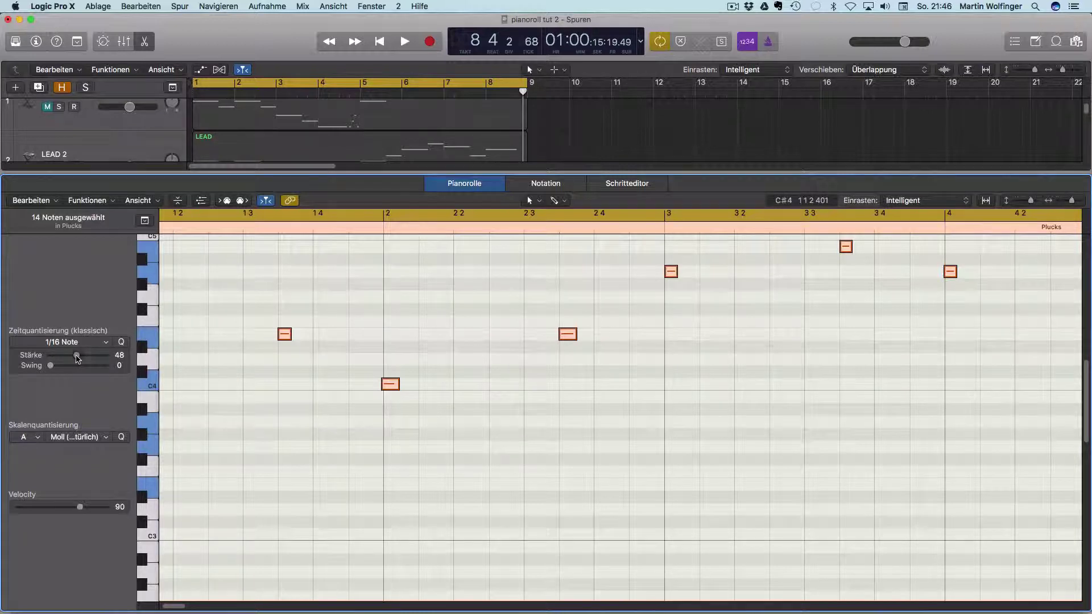
drag(78, 358, 110, 360)
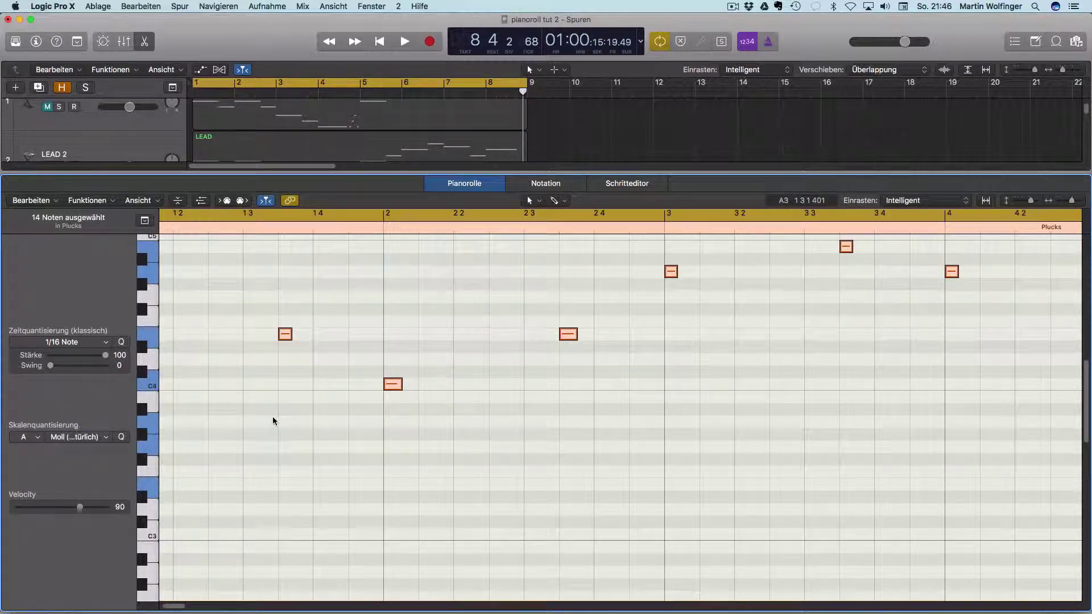
Step: Set the piano roll's snap mode to Takt and deselect all Plucks notes
scroll(341, 398, up, 1)
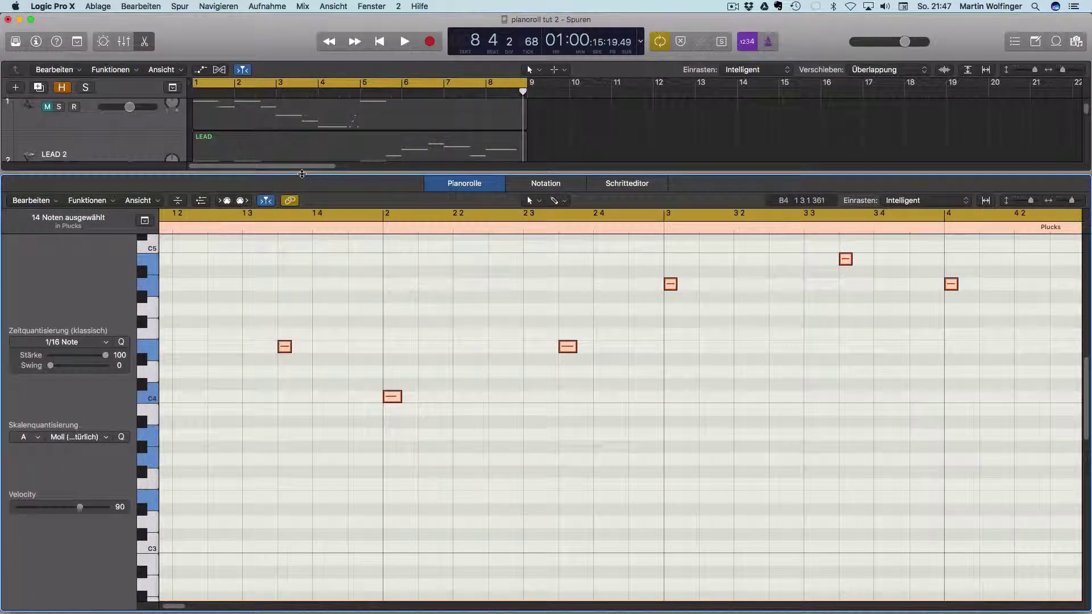
mouse_move(303, 180)
mouse_down()
mouse_move(301, 208)
mouse_move(302, 192)
mouse_up()
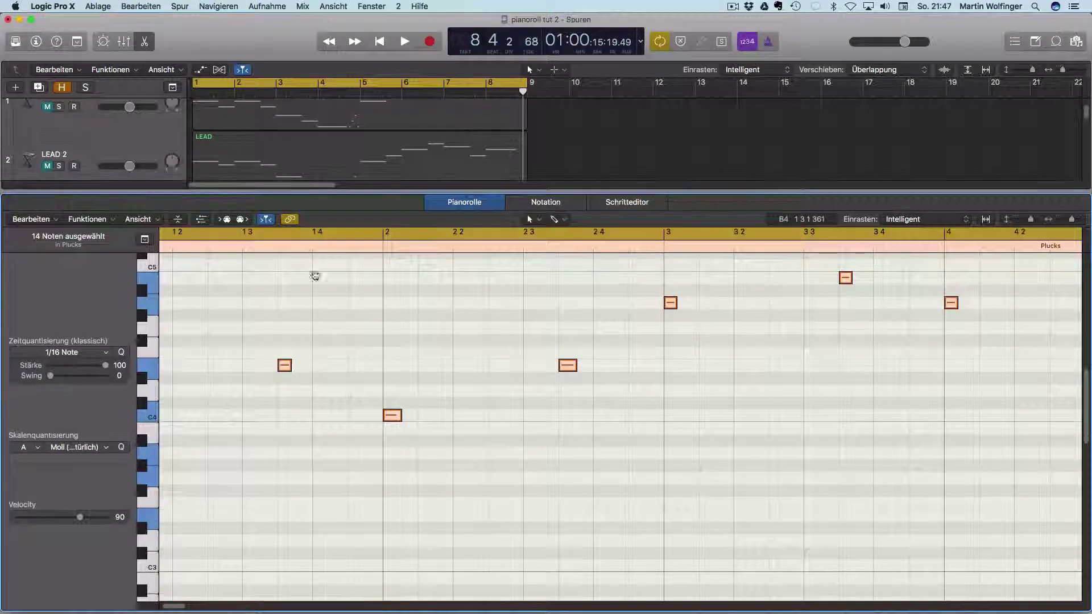
scroll(336, 411, up, 4)
scroll(338, 405, down, 5)
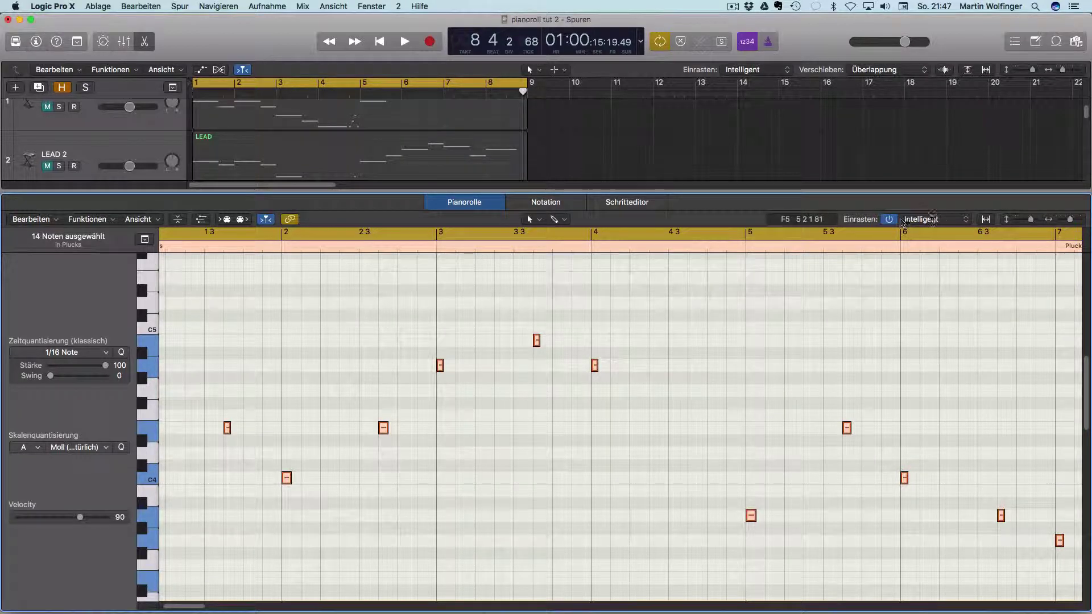
key(super+Right)
key(super+Right)
key(super+Right)
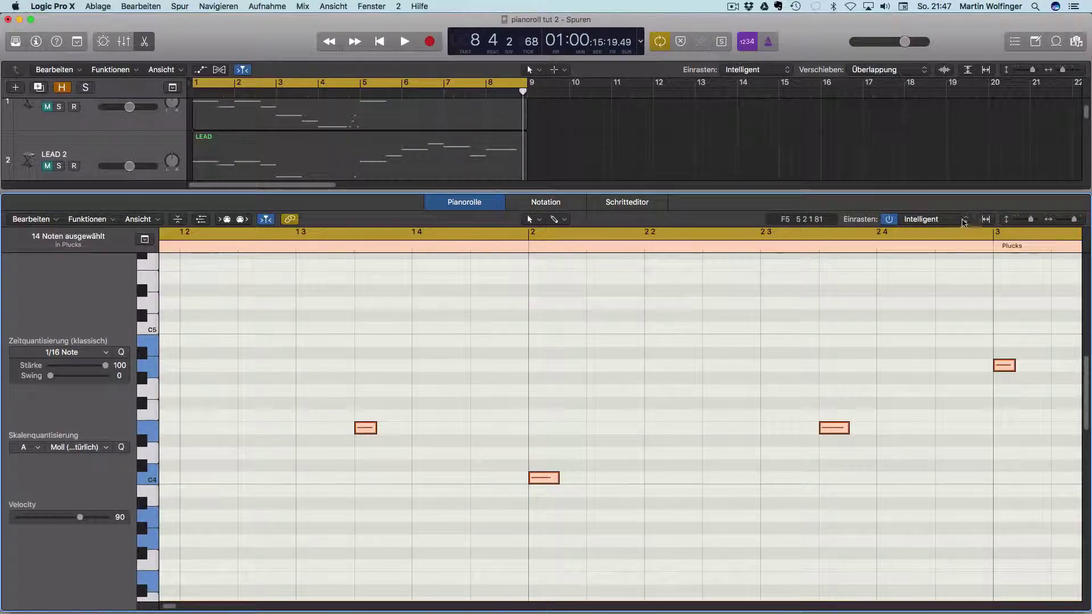
click(947, 220)
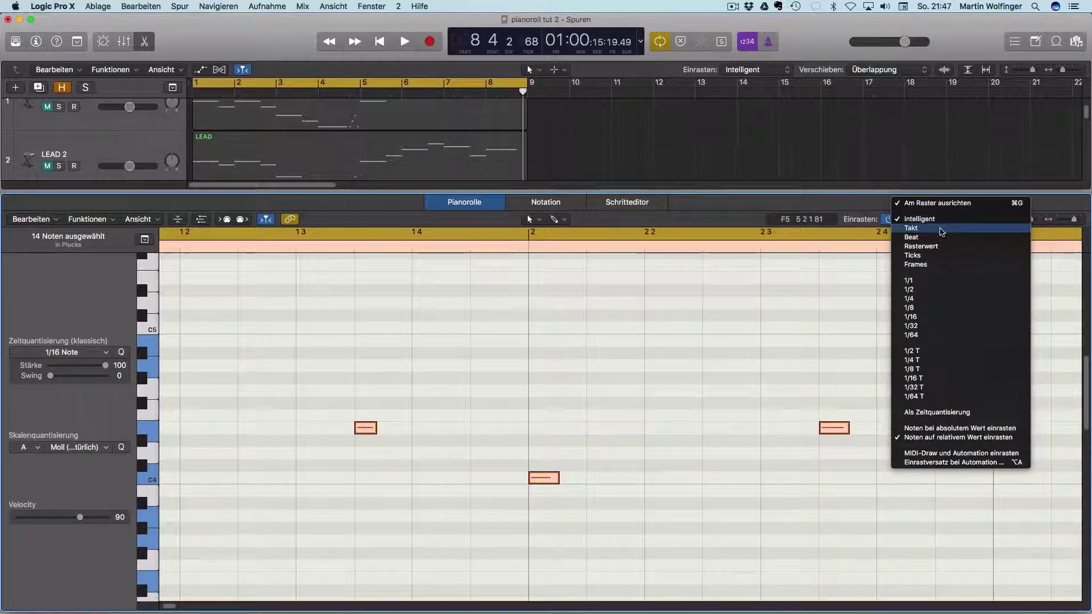
click(946, 229)
click(476, 447)
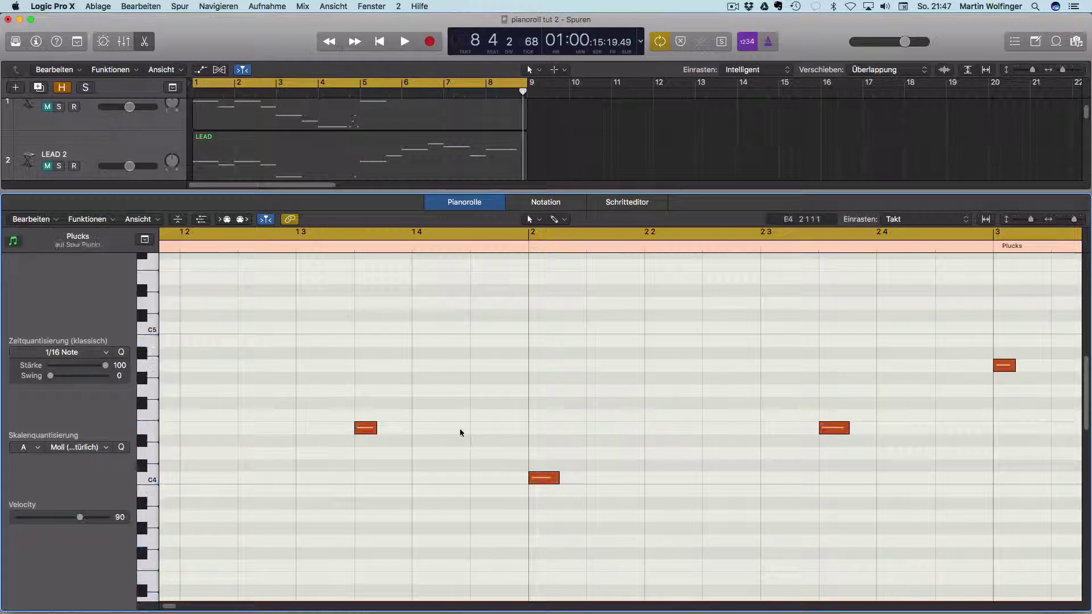
Step: Move the C4 note from bar 2 to bar 3 and back to bar 2 using the Takt snap
scroll(447, 437, right, 5)
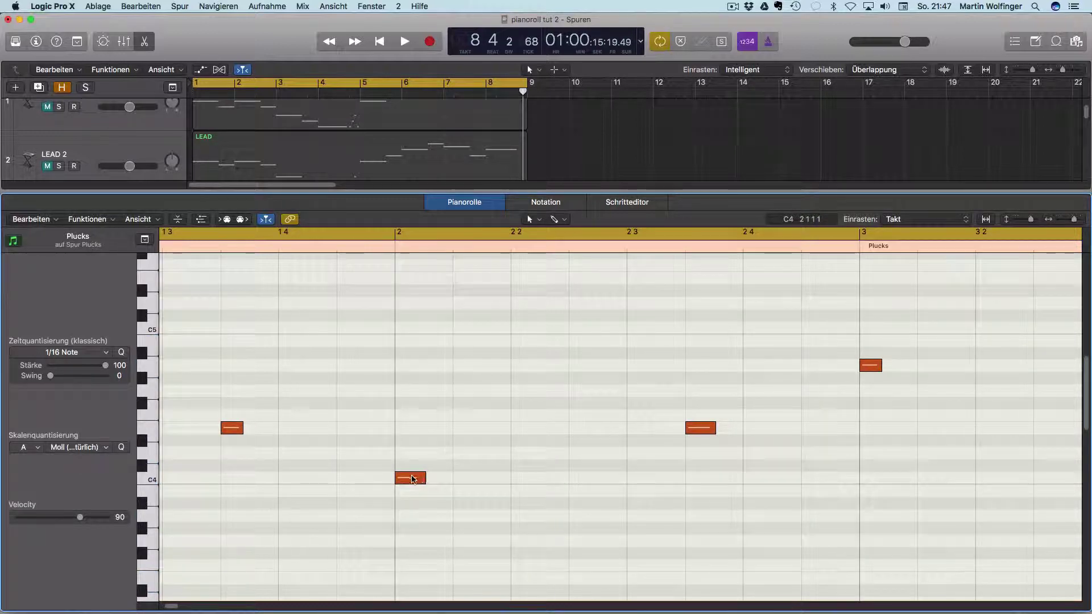
drag(413, 480, 878, 479)
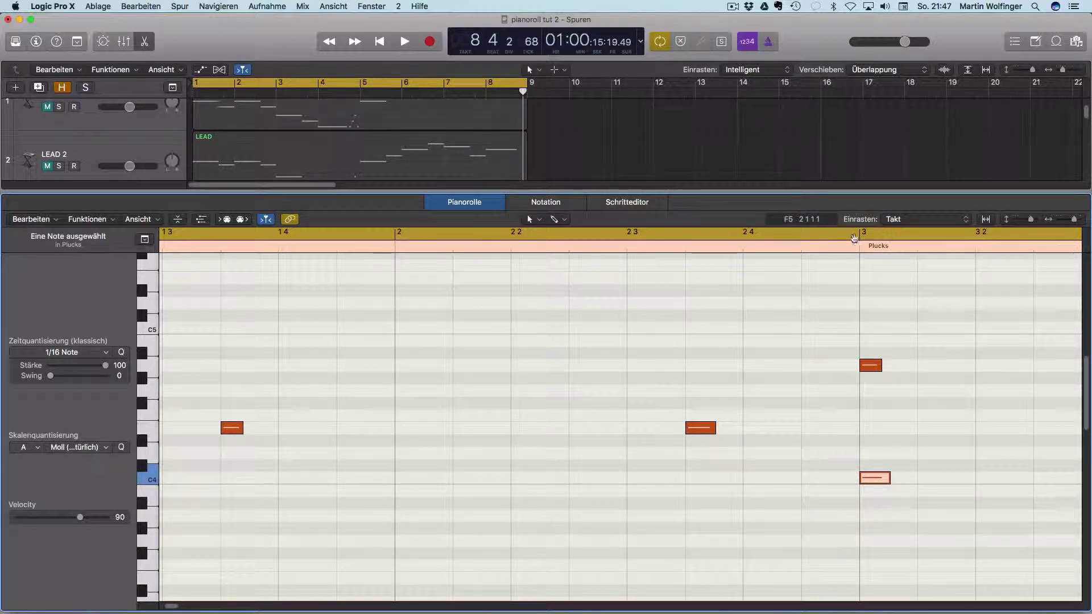
drag(870, 478, 463, 480)
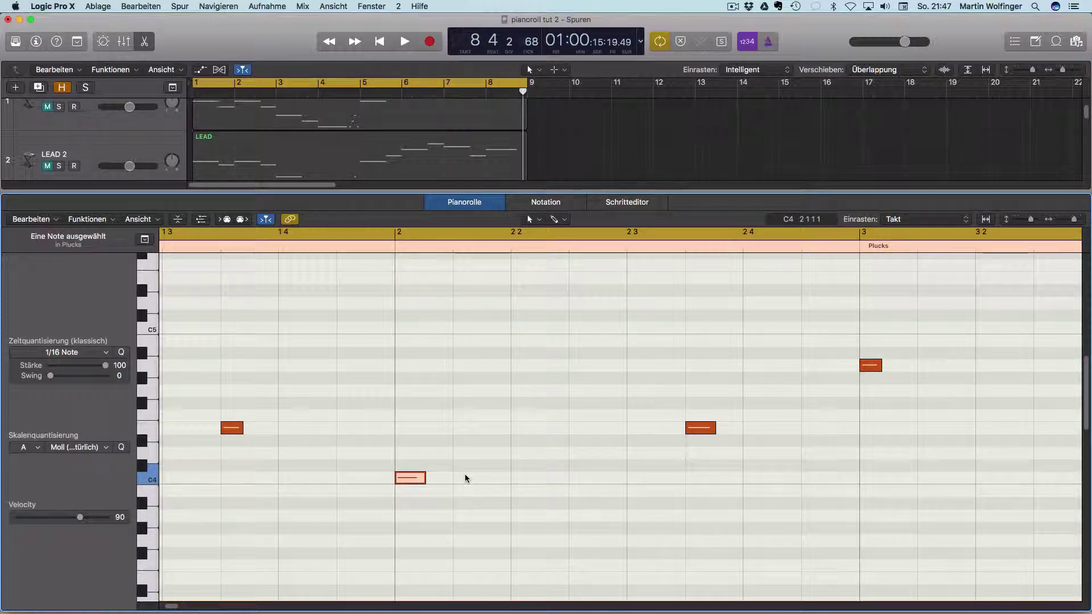
scroll(466, 476, down, 1)
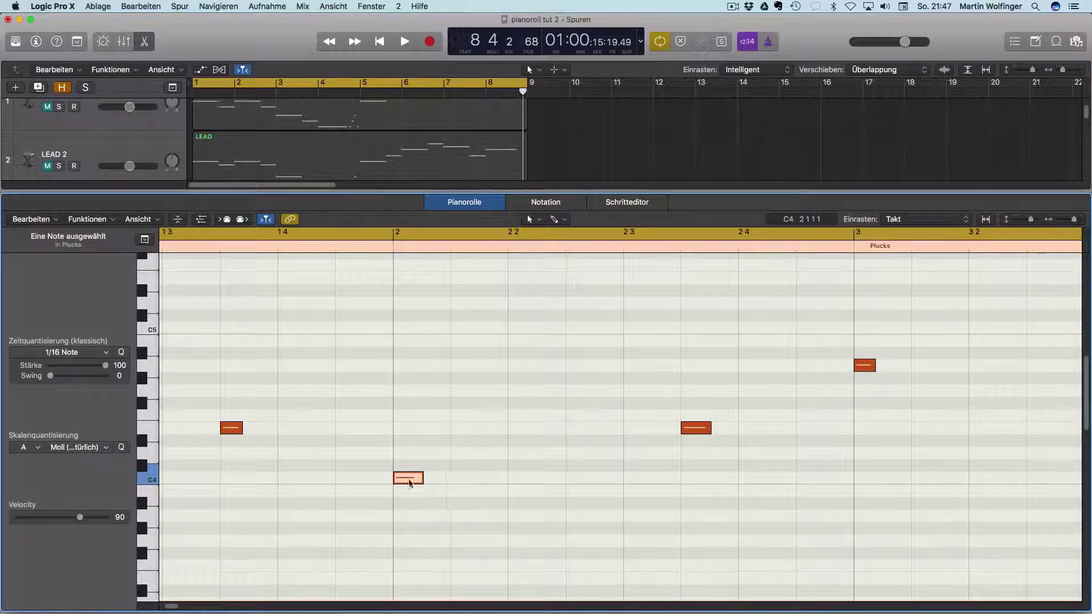
drag(410, 479, 445, 488)
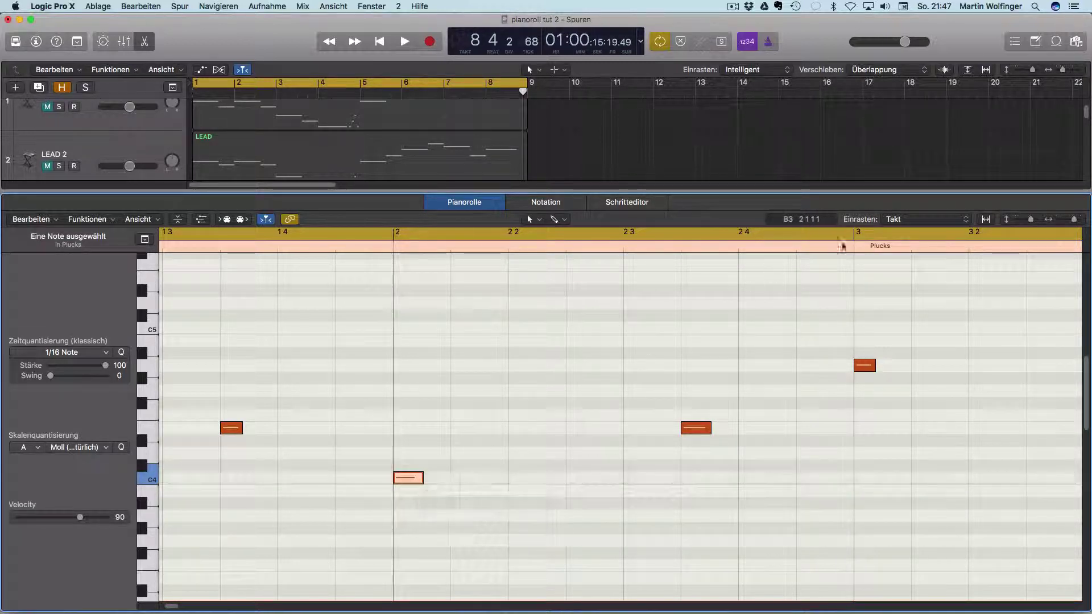
Step: Try shifting the C4 note at bar 2 with the snap mode set to Beat and with Rasterwert
click(934, 220)
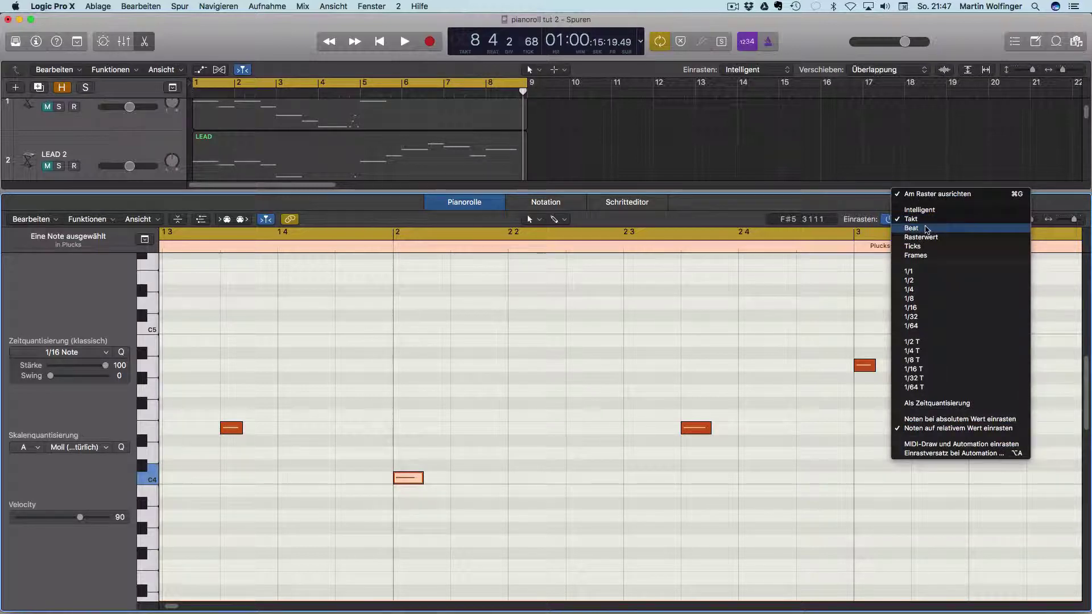
click(924, 226)
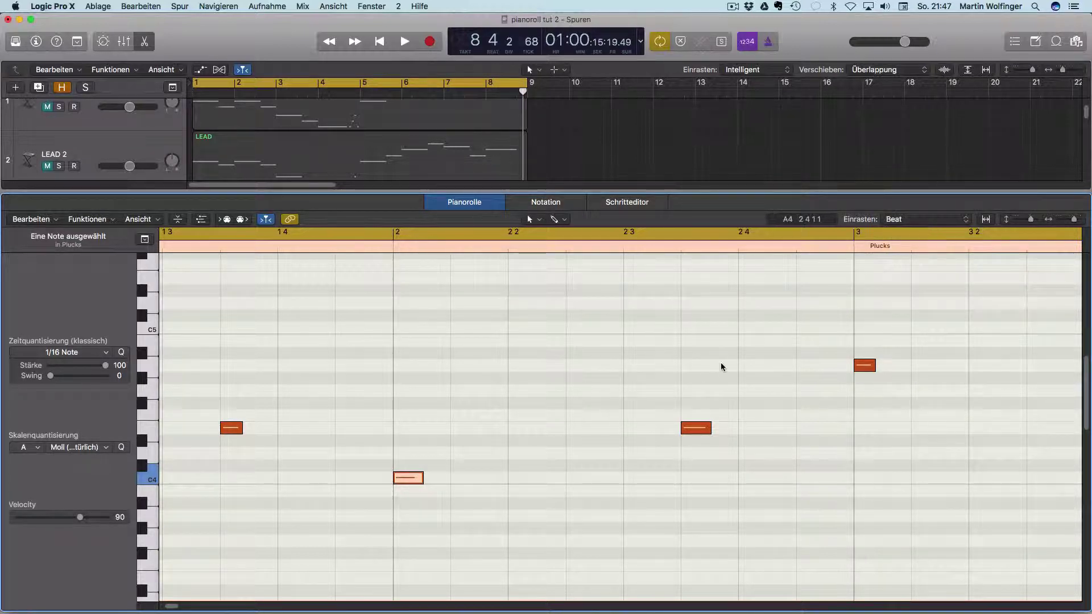
drag(407, 476, 353, 481)
click(939, 221)
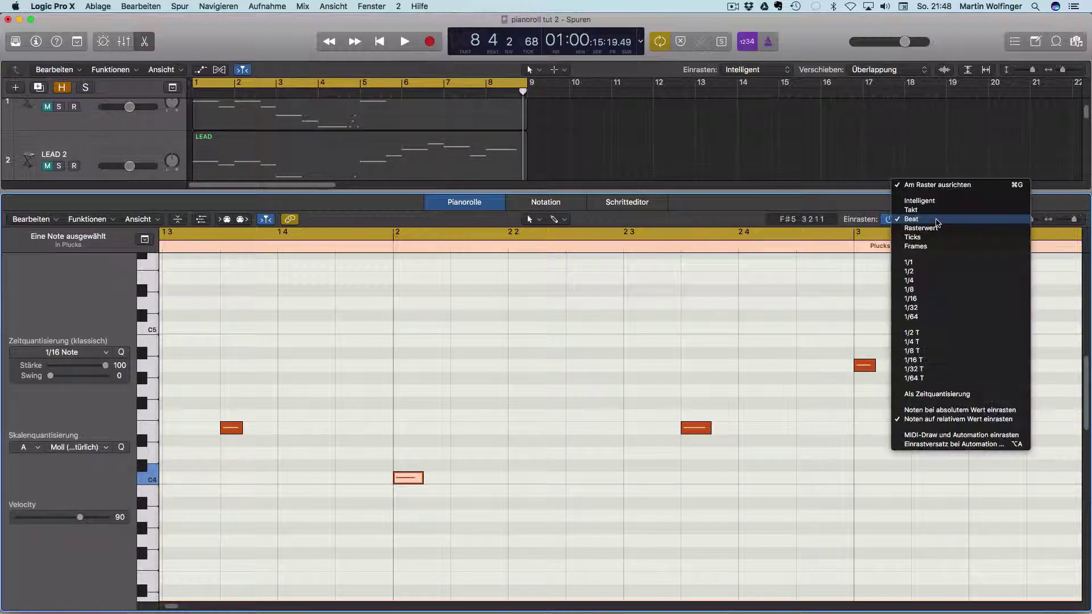
click(933, 232)
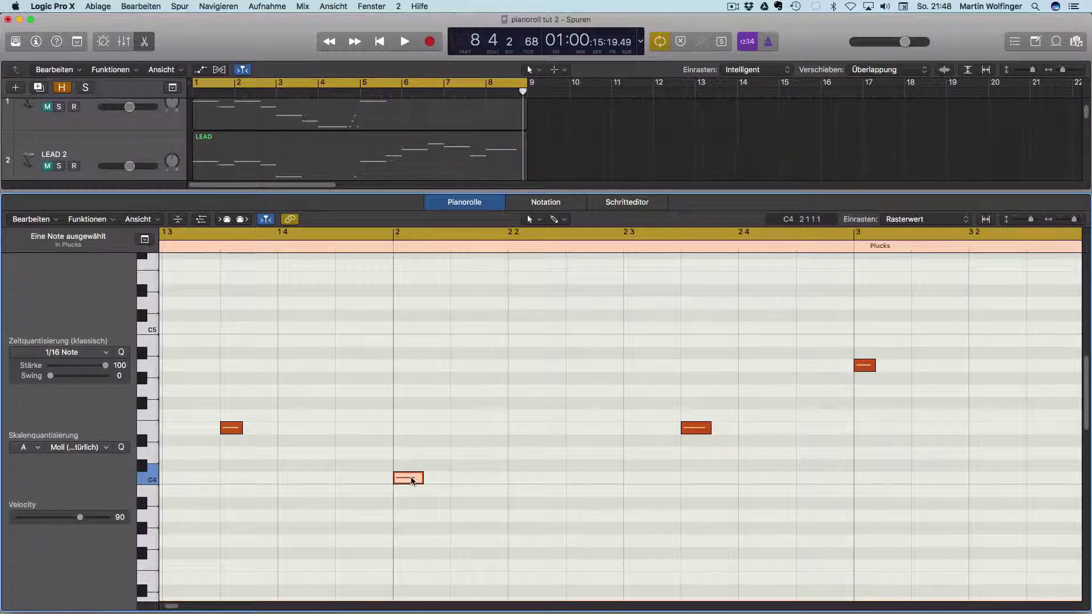
mouse_move(414, 479)
mouse_down()
mouse_move(797, 493)
mouse_move(422, 488)
mouse_up()
Step: Set the snap mode to Ticks, shift the C4 note freely to just before 2 2 and return it to about the start of bar 2
click(918, 219)
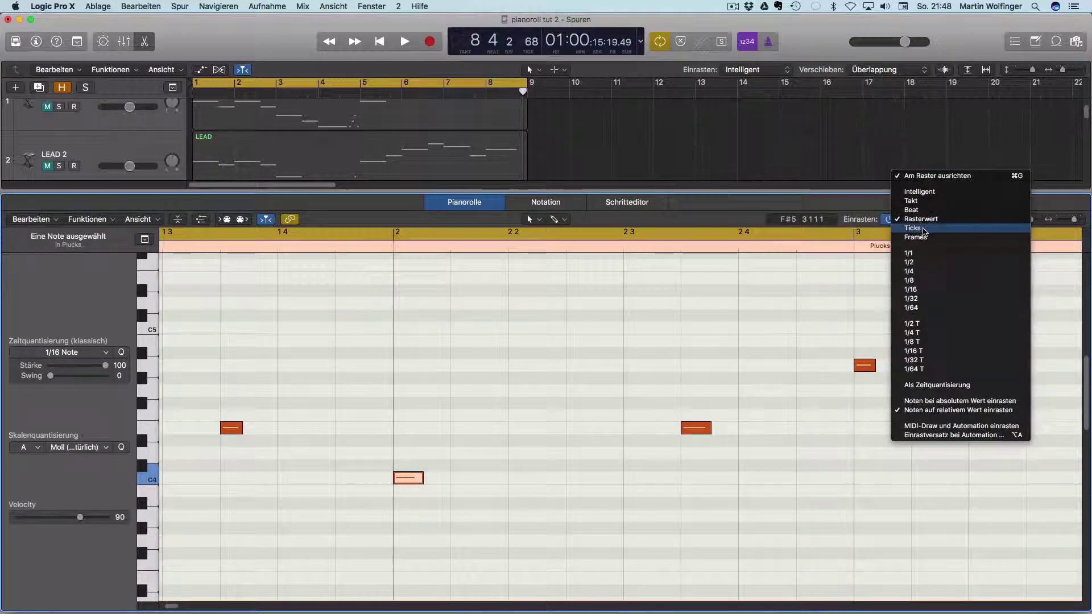
click(929, 233)
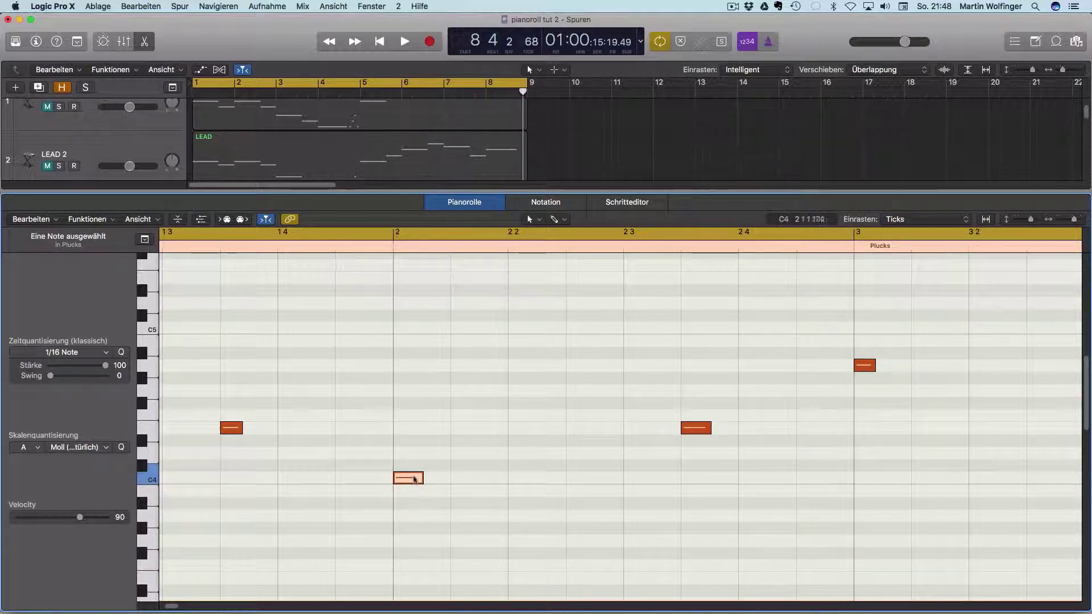
drag(421, 480, 505, 483)
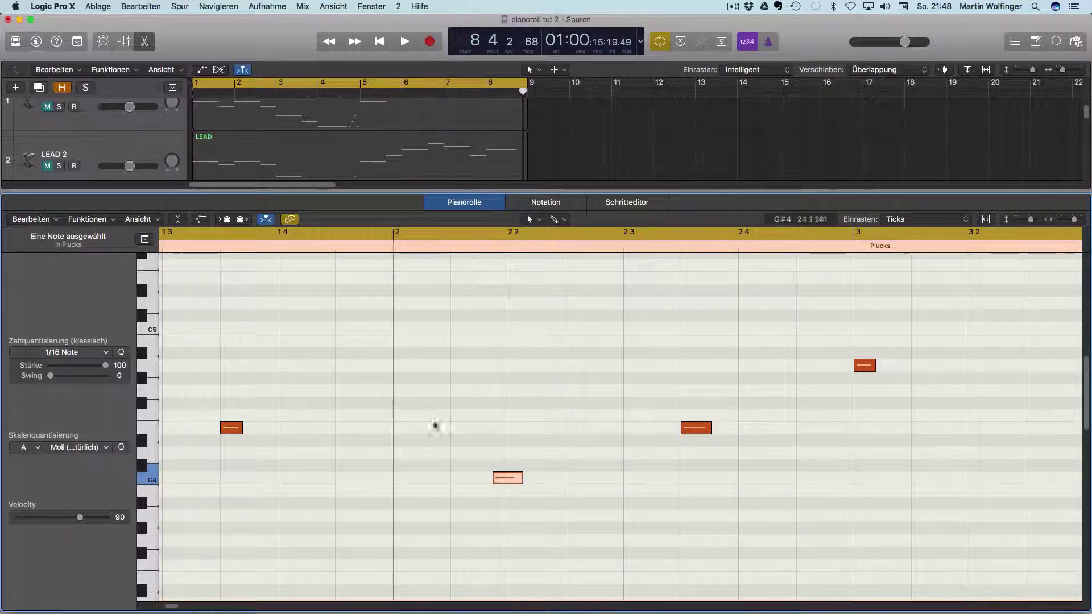
drag(502, 480, 402, 479)
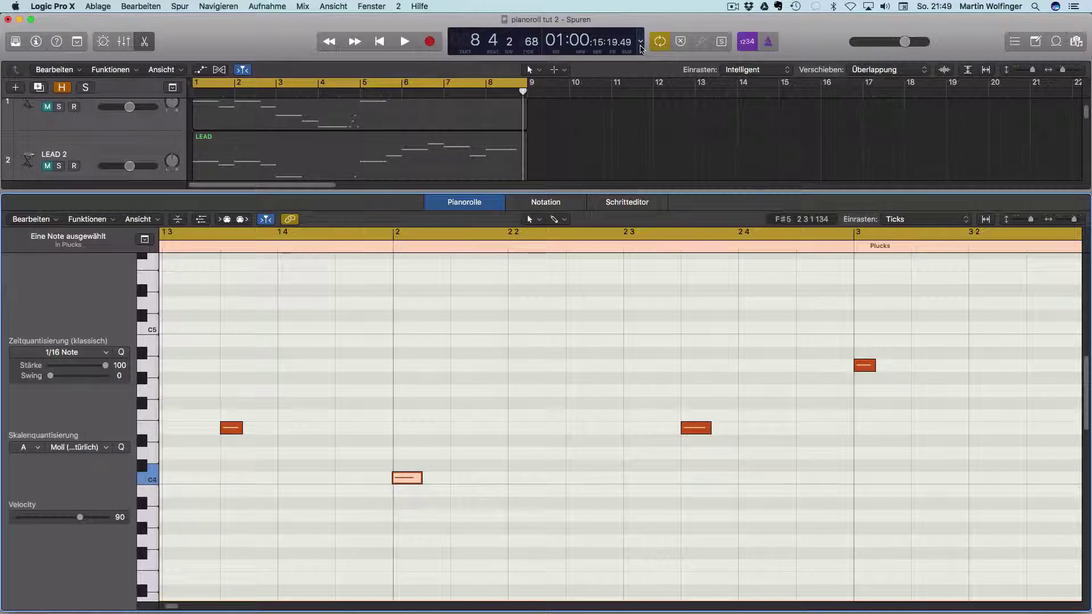
Step: Switch the transport display to the Eigene layout and enlarge the piano roll
click(640, 41)
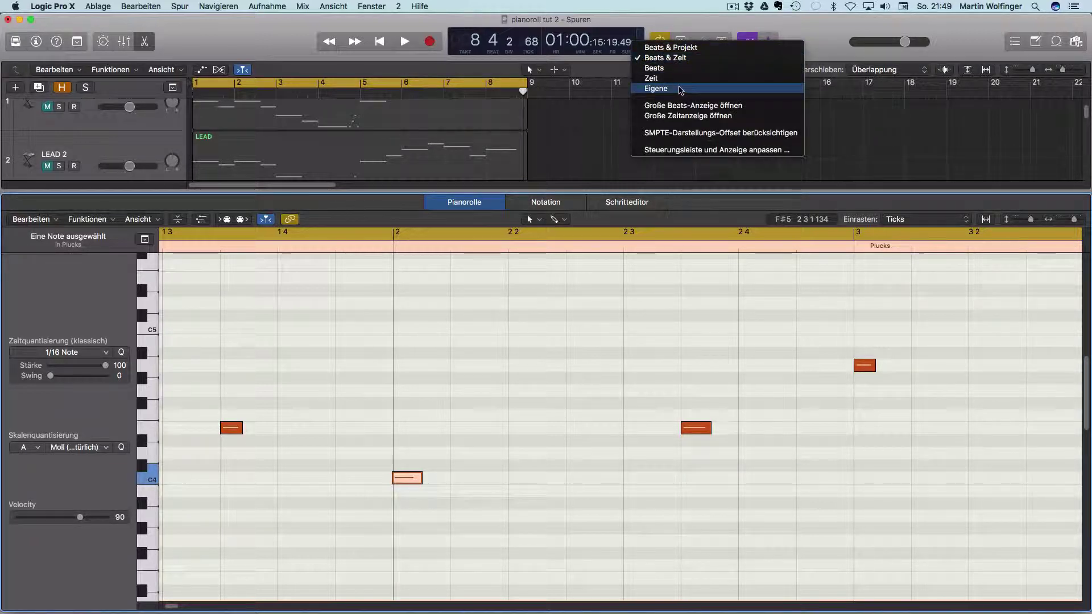
click(679, 90)
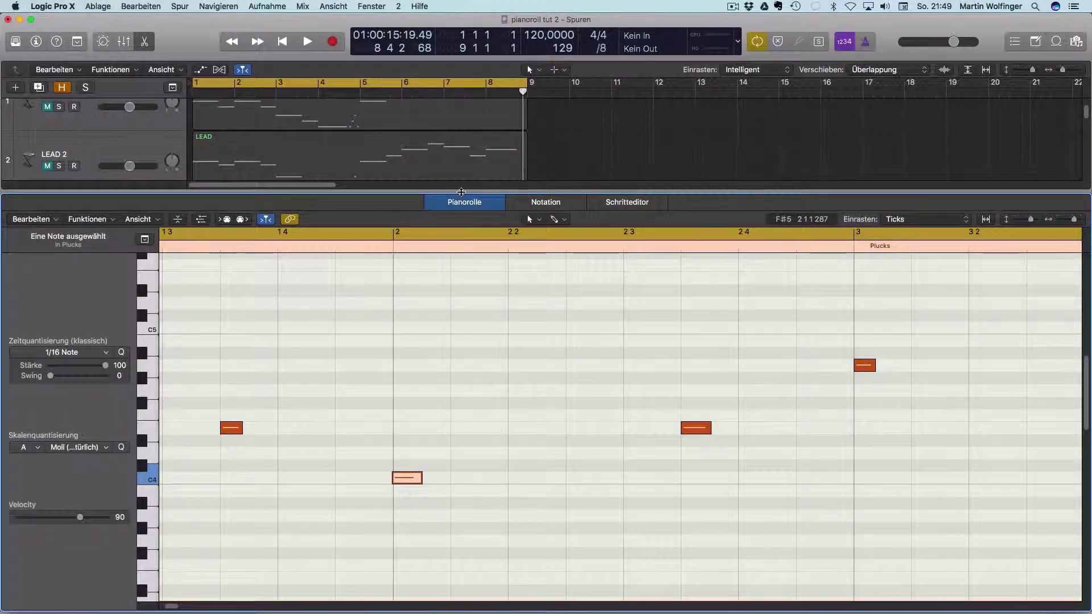
drag(461, 192, 461, 112)
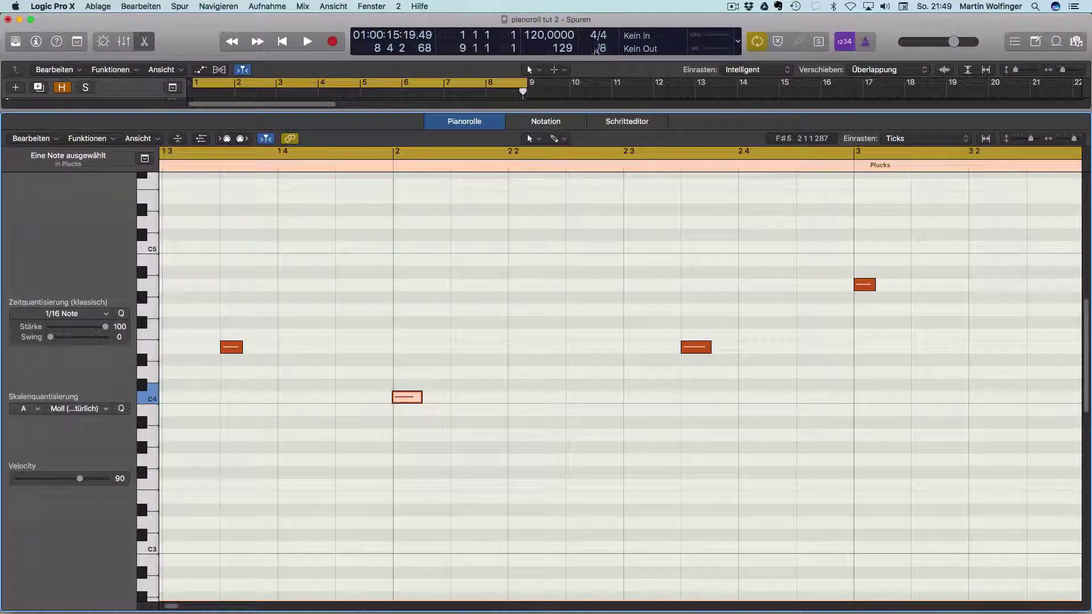
Step: Set the grid division to /16 and select the A3 note at the start of bar 8
click(604, 50)
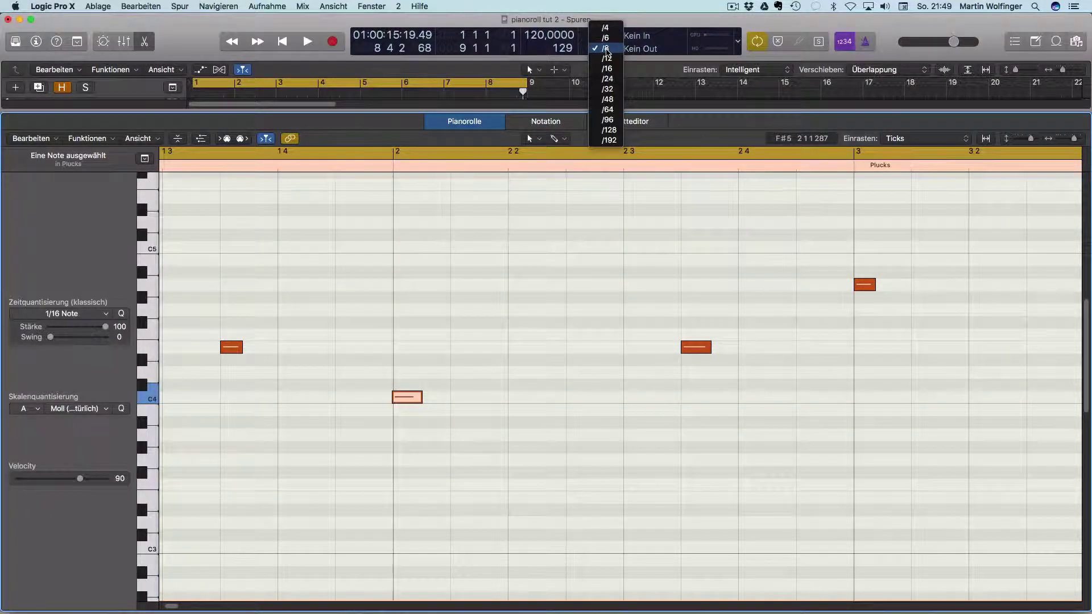
click(608, 68)
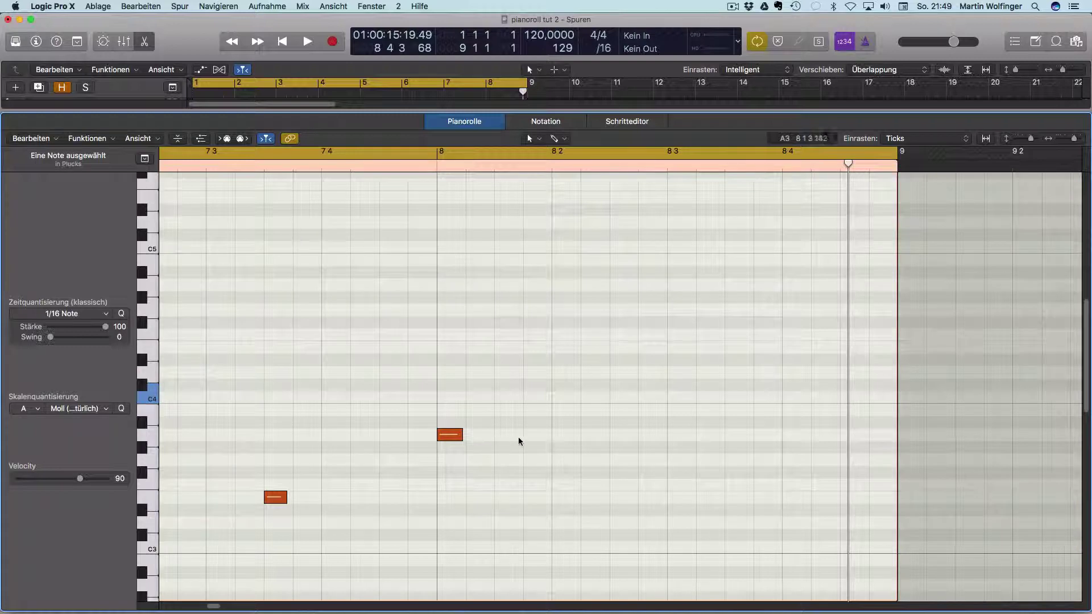
mouse_move(448, 438)
mouse_down()
mouse_move(614, 441)
mouse_move(449, 442)
mouse_up()
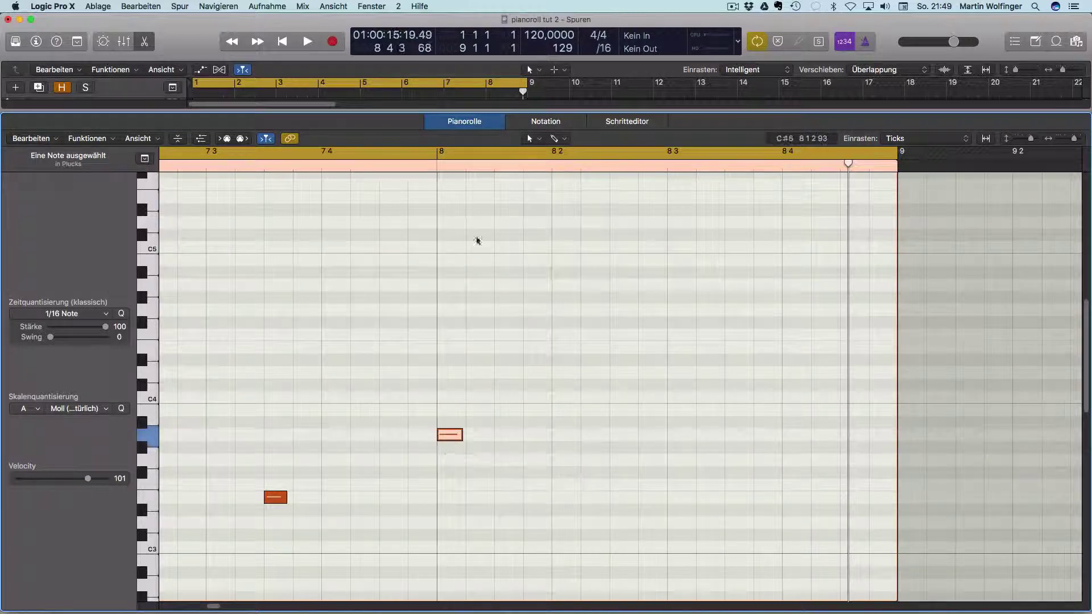
Step: Refine the piano roll's grid division to /32
click(608, 47)
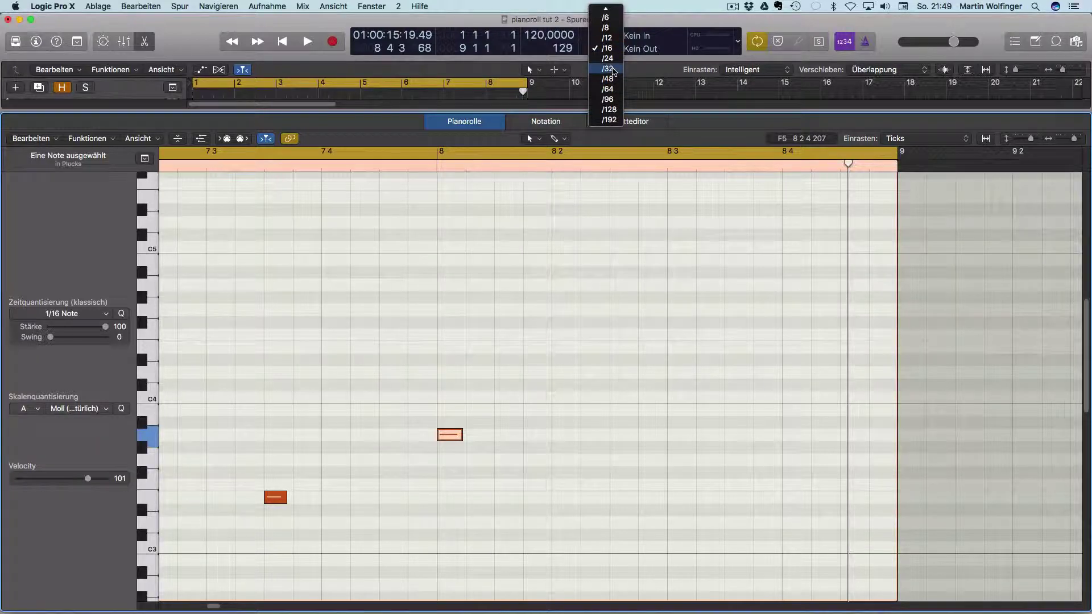
click(608, 68)
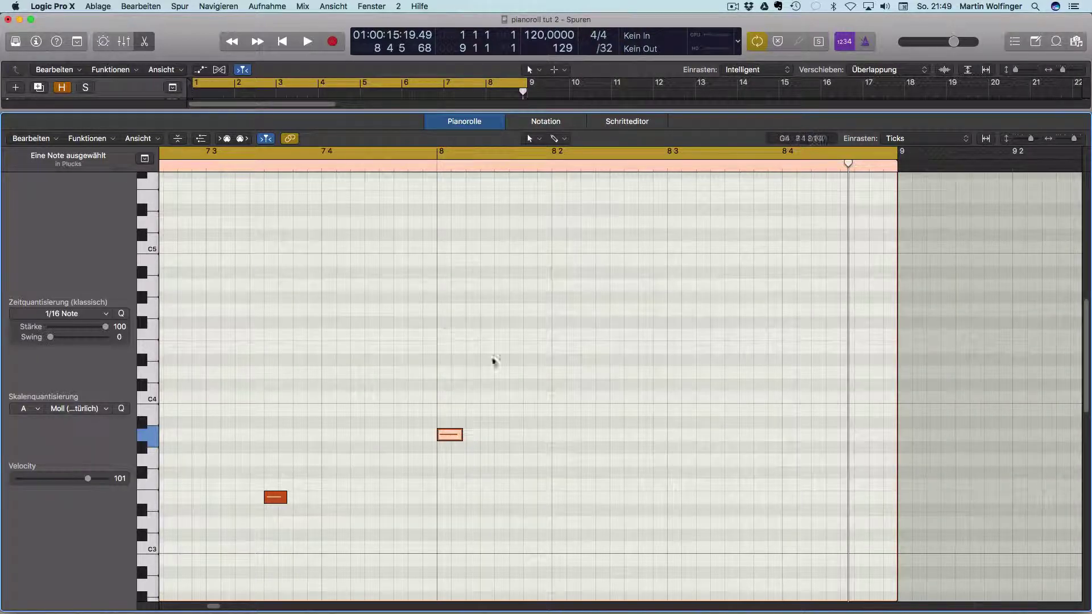
scroll(547, 308, left, 3)
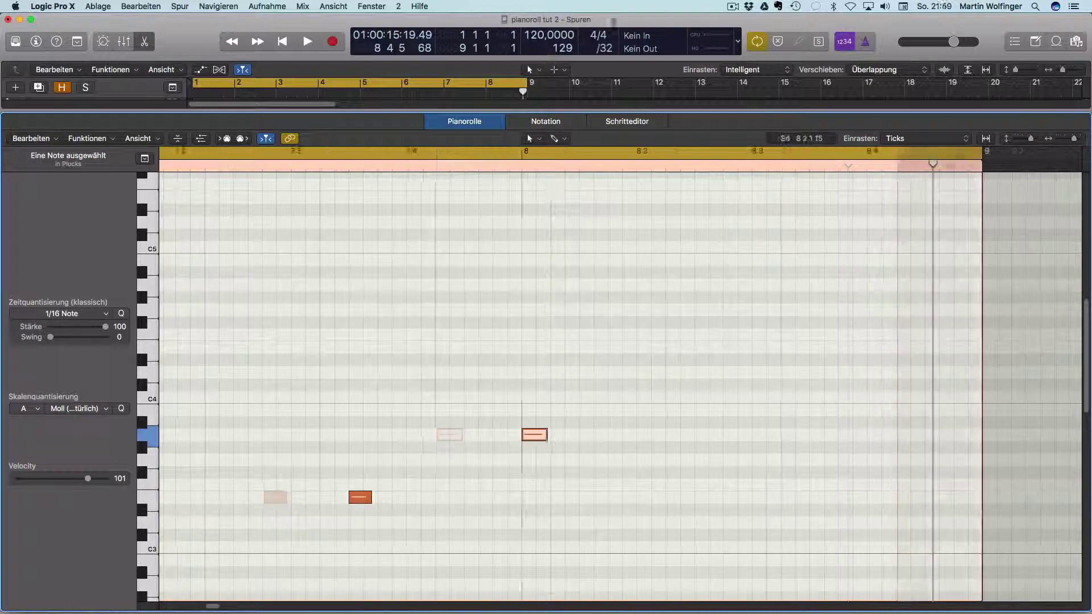
Step: Try the finer grid divisions /128 and /96 in the piano roll
click(605, 48)
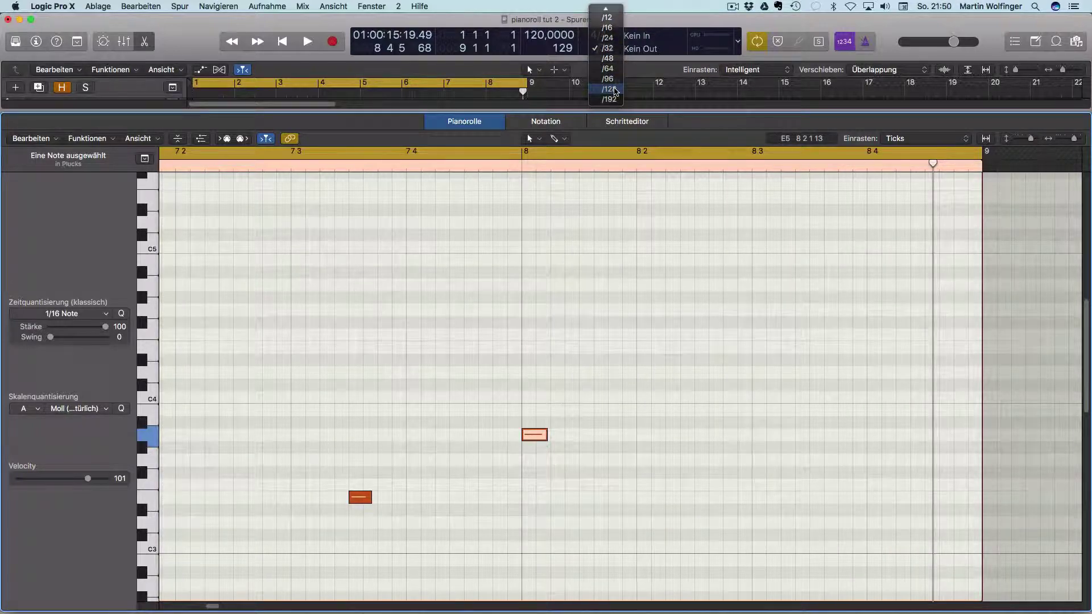
click(609, 89)
click(607, 48)
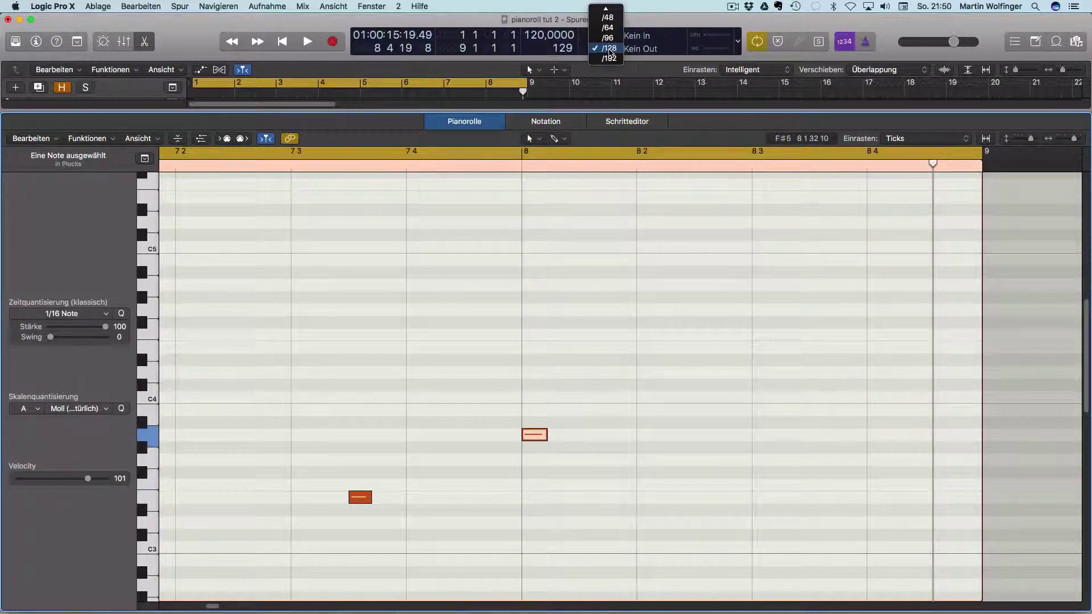
click(613, 38)
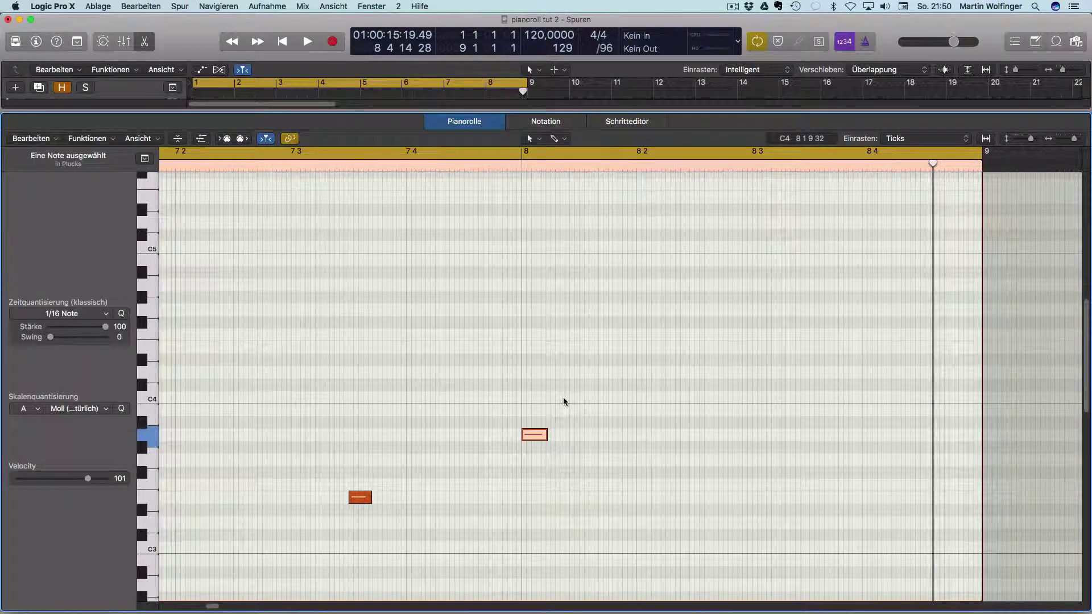
scroll(563, 397, up, 1)
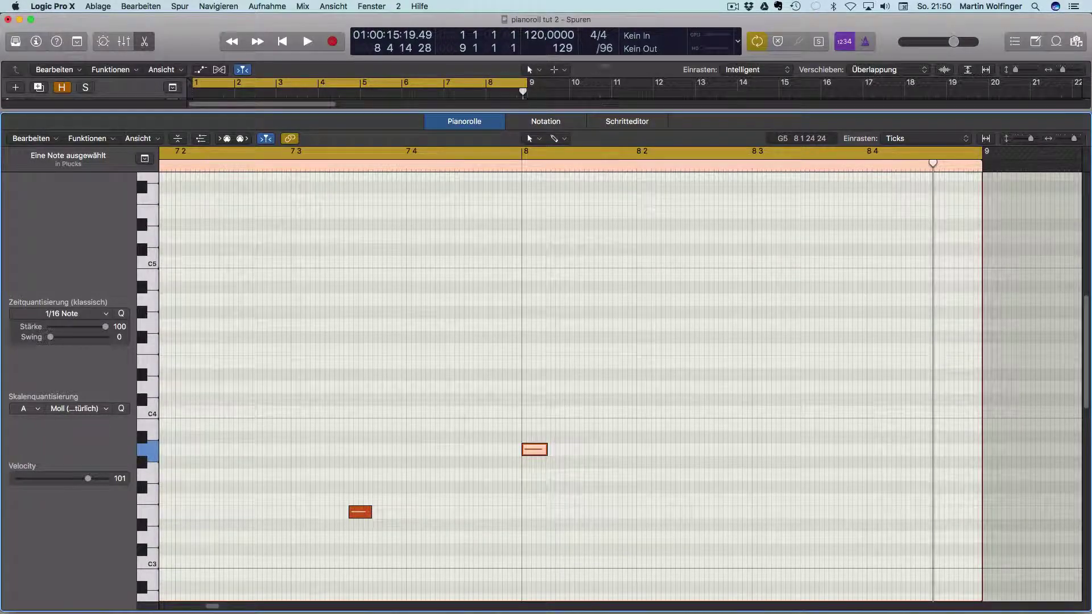
Step: Try the coarser grid divisions /12 and /4, and settle on /8
click(605, 48)
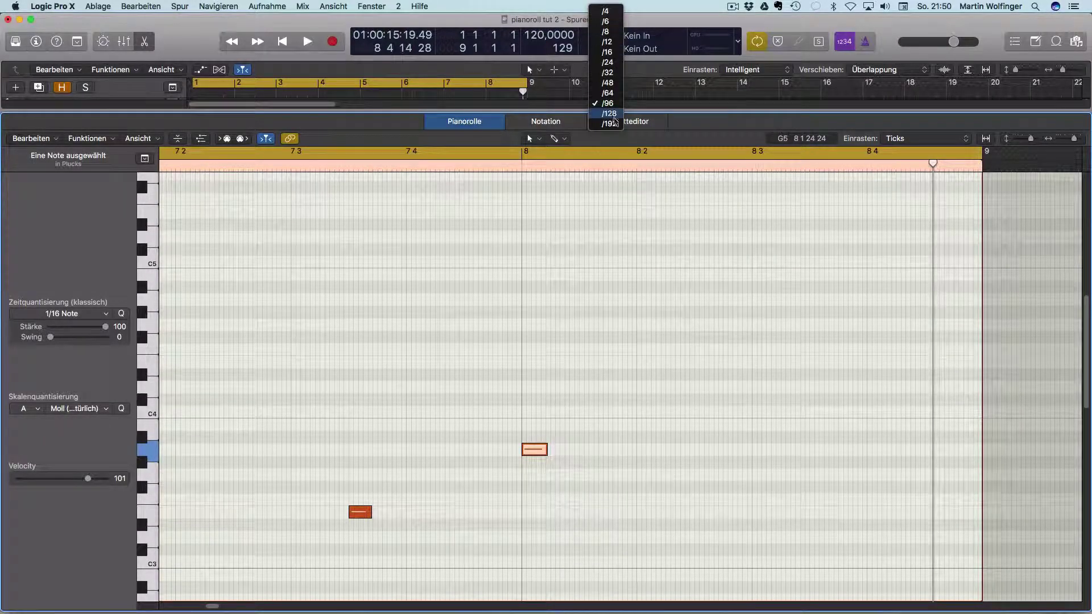
click(606, 41)
click(608, 49)
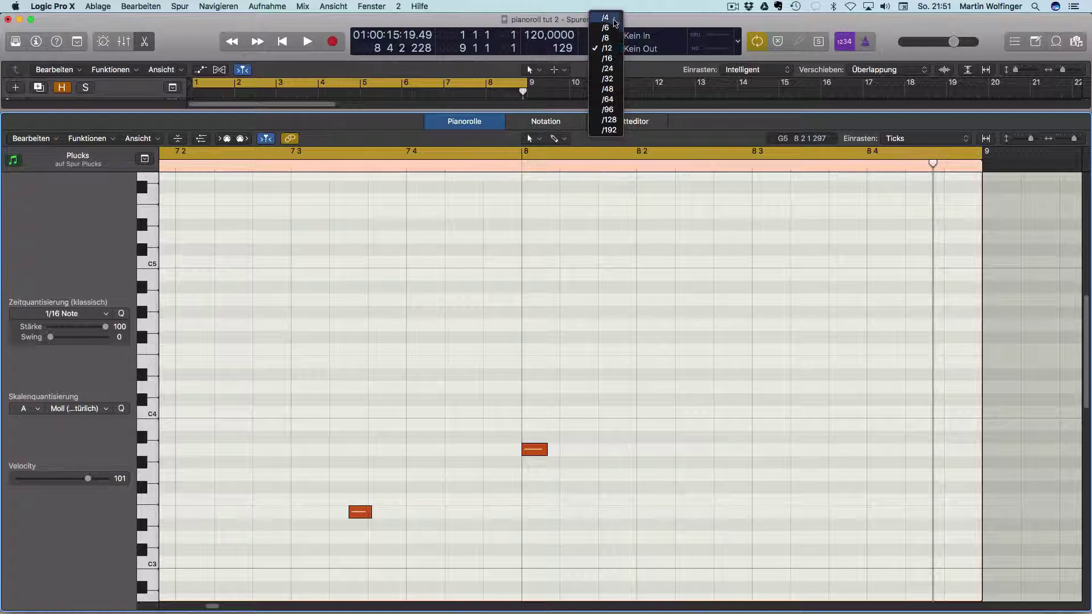
click(606, 17)
click(606, 48)
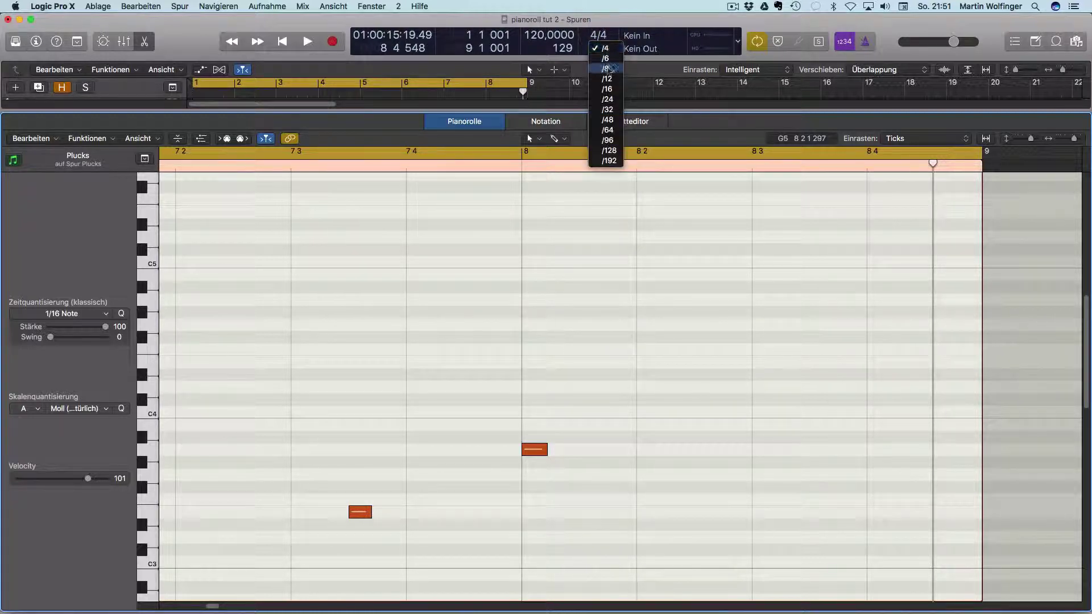
click(605, 68)
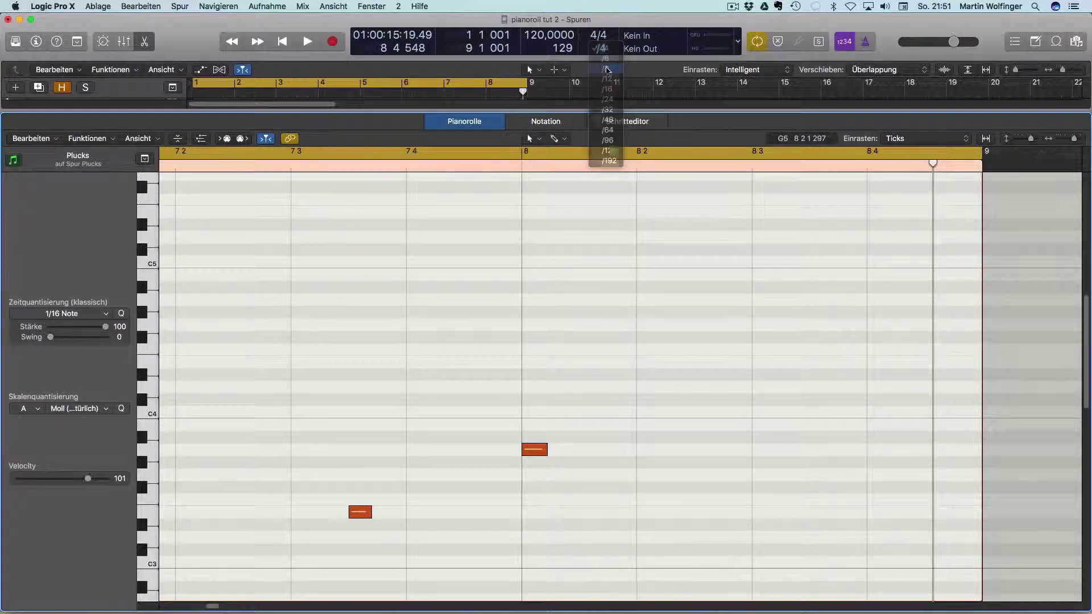
Step: Reduce the piano roll's height to reveal more of the track area, and fit the whole eight-bar Plucks region in view
click(526, 454)
scroll(538, 461, down, 5)
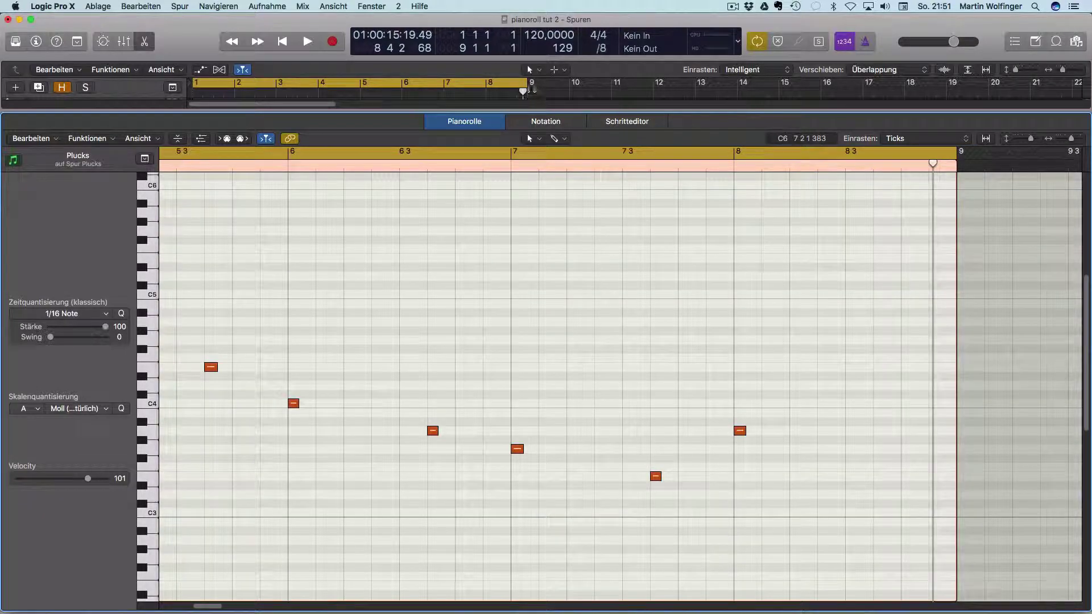
mouse_move(527, 136)
mouse_down()
mouse_move(539, 560)
mouse_move(534, 146)
mouse_up()
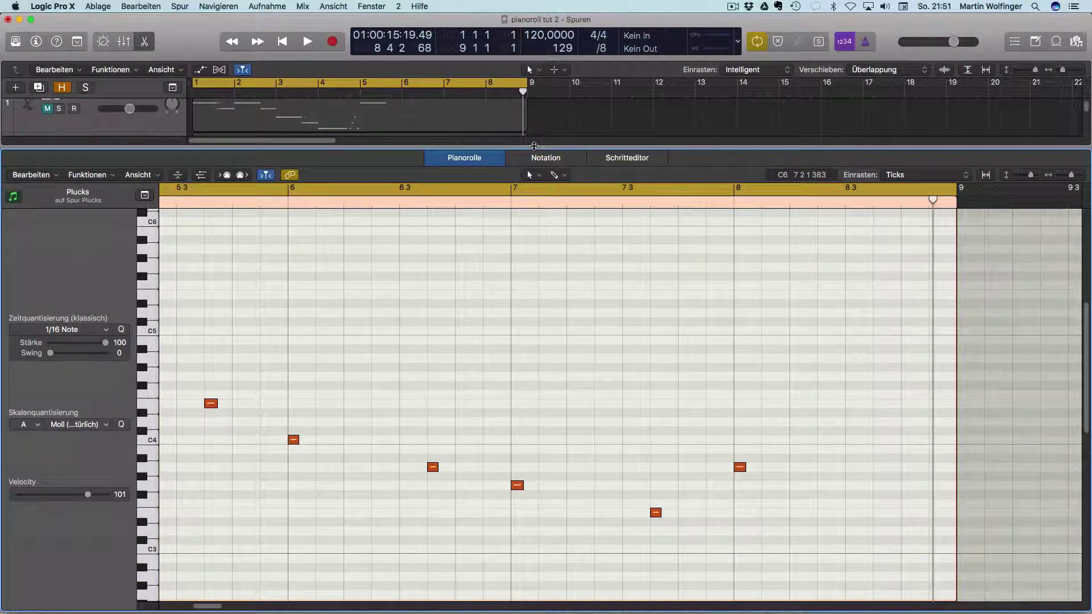
scroll(372, 424, down, 4)
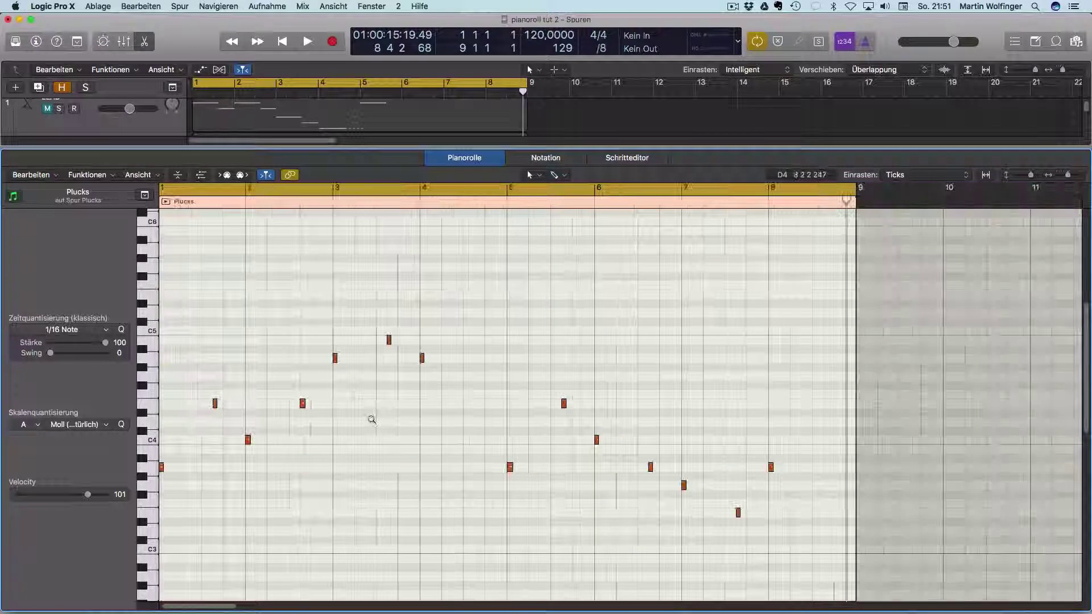
scroll(371, 420, down, 2)
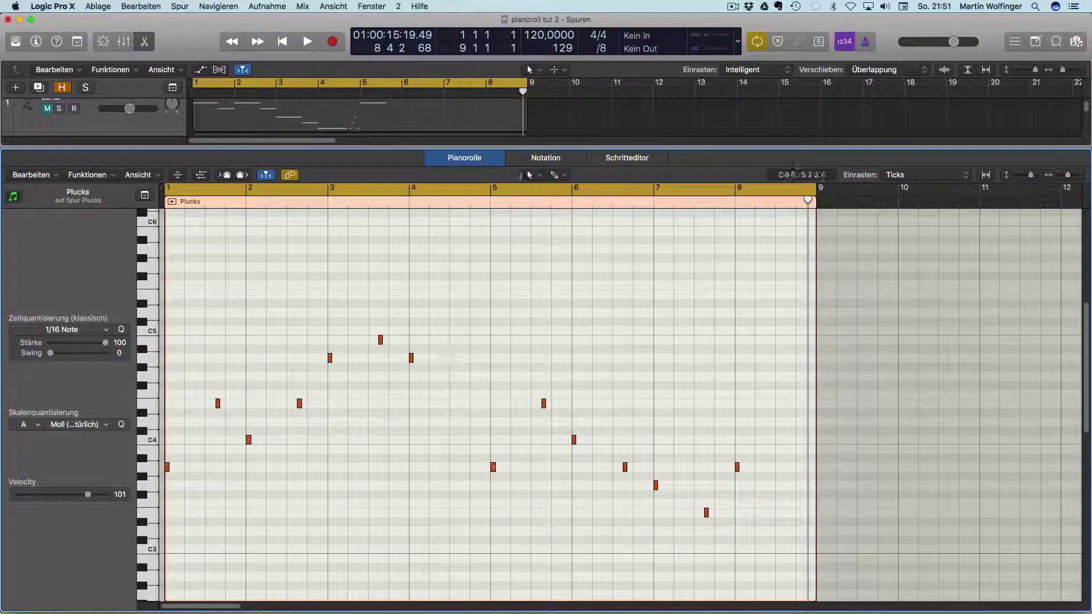